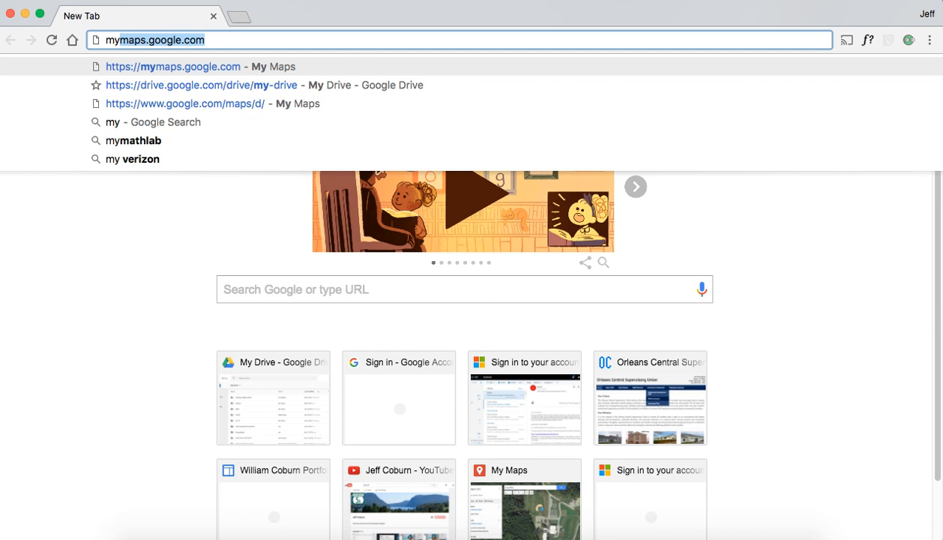
# Open mymaps.google.com and browse the public maps in the Explore gallery.
pyautogui.press('Return')
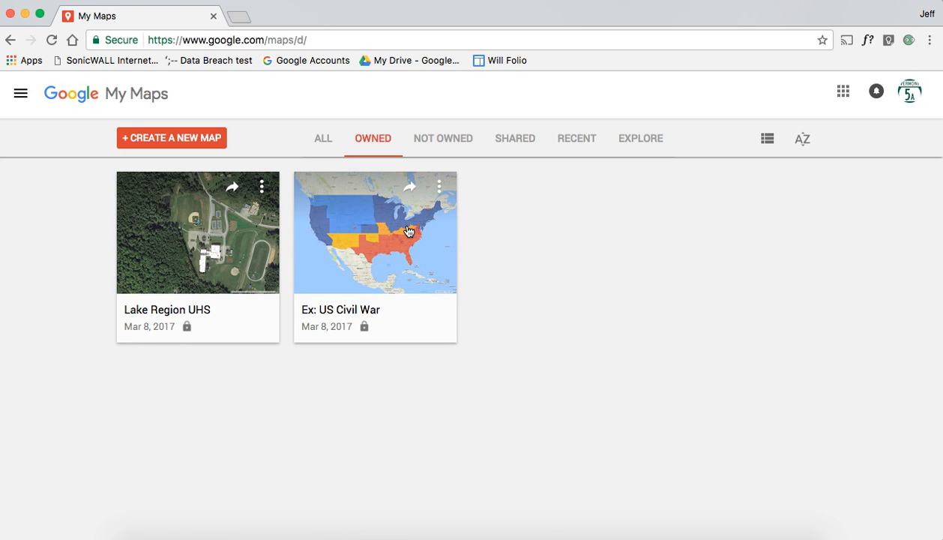
pyautogui.click(637, 148)
pyautogui.scroll(-3, 810, 240)
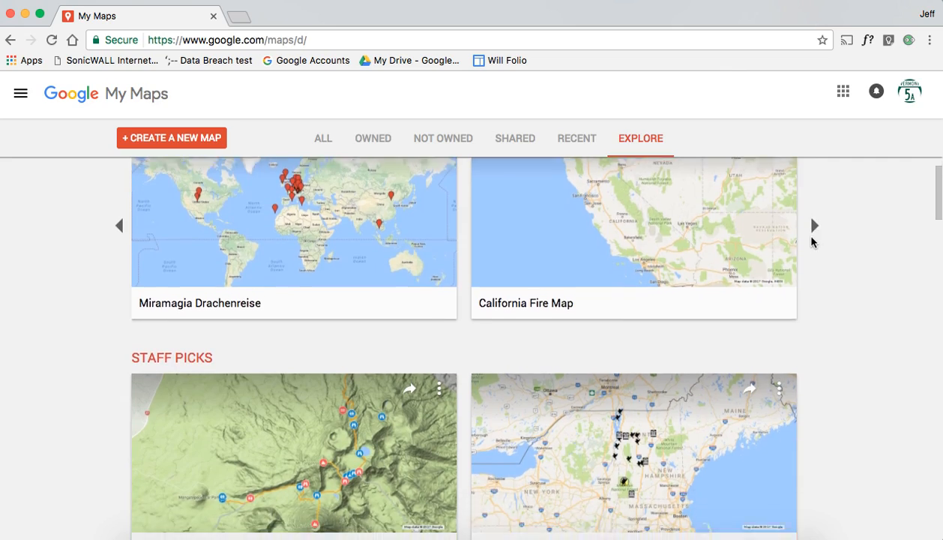
pyautogui.scroll(-7, 811, 241)
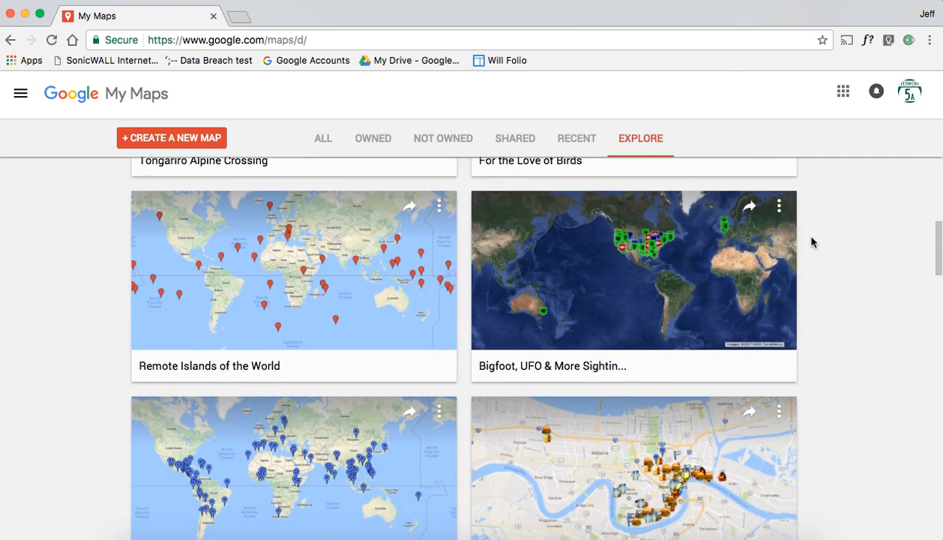
pyautogui.scroll(-4, 811, 241)
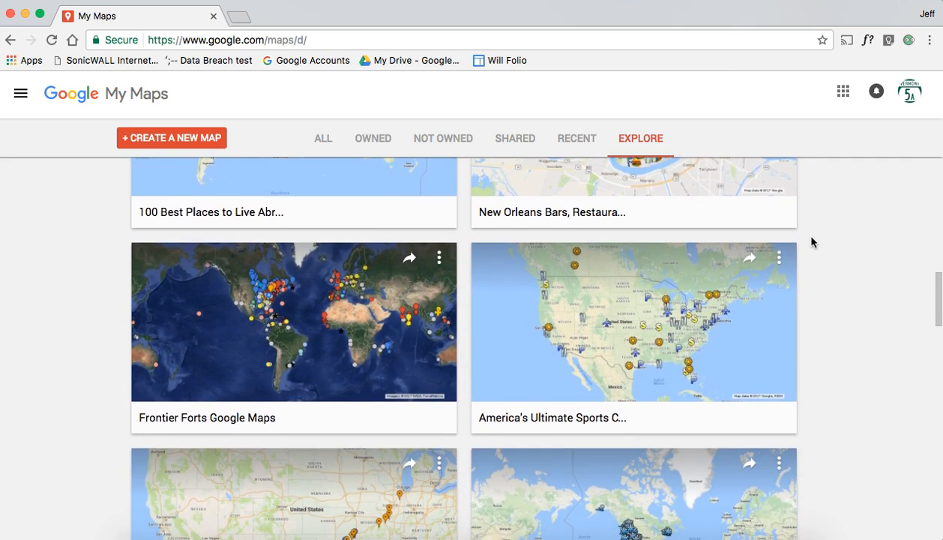
pyautogui.scroll(2, 811, 242)
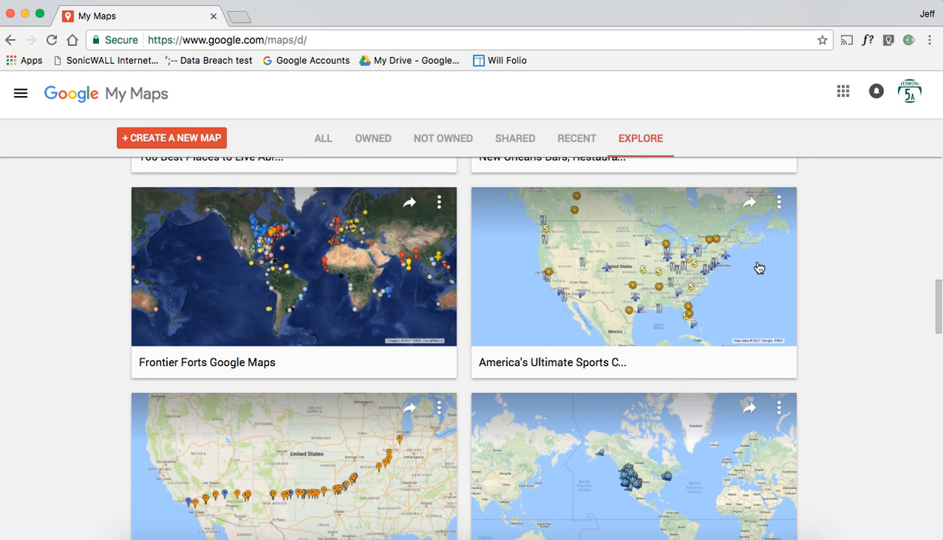
pyautogui.scroll(1, 750, 264)
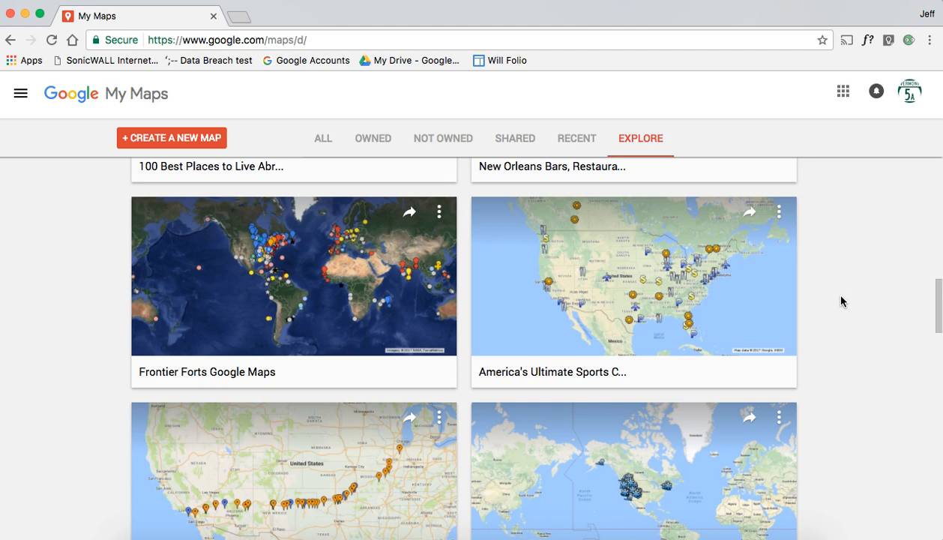
# Go back to the owned maps and create a new blank map.
pyautogui.click(374, 144)
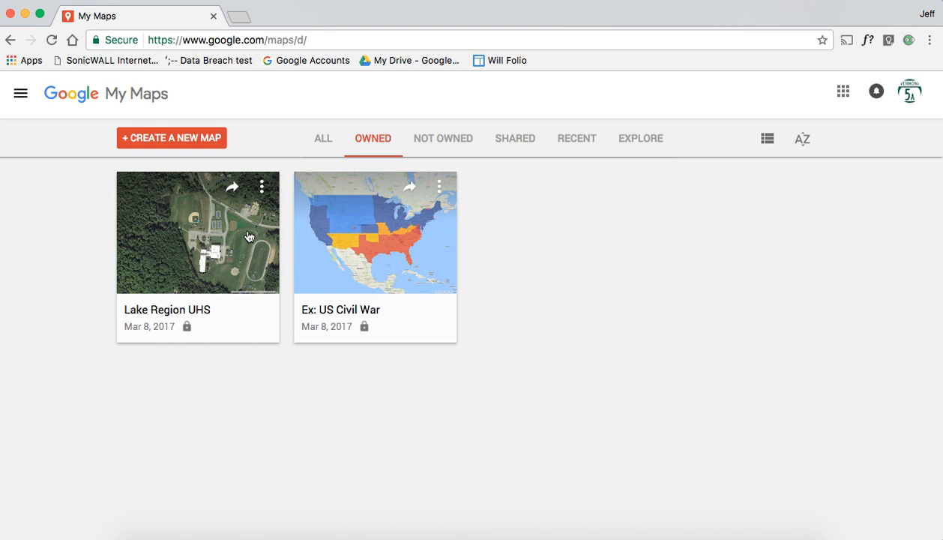
pyautogui.click(197, 139)
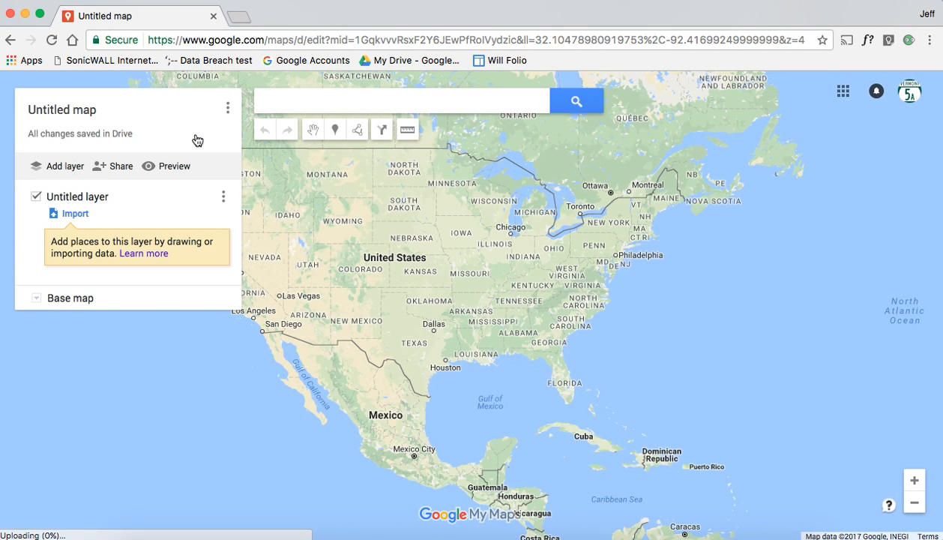
pyautogui.click(310, 105)
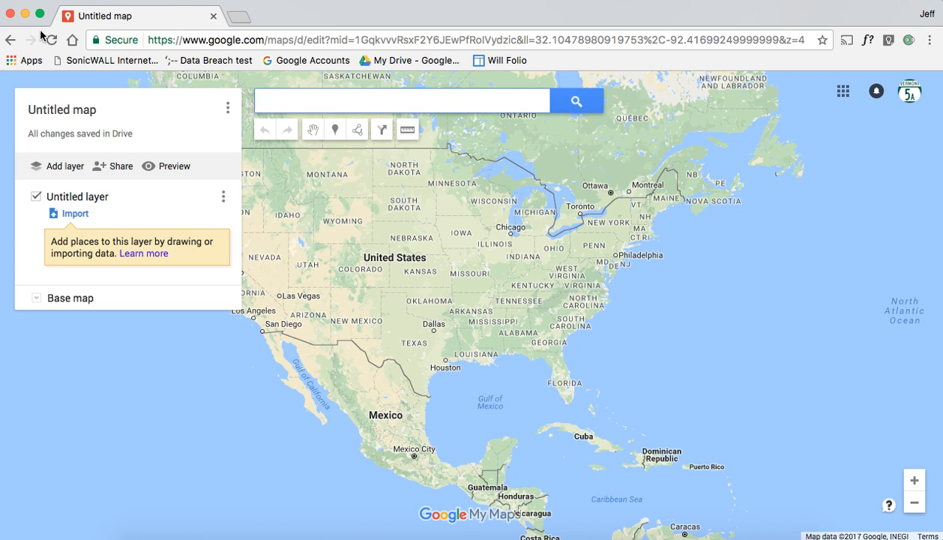
# Return to the map list and open the existing Lake Region UHS map.
pyautogui.click(11, 40)
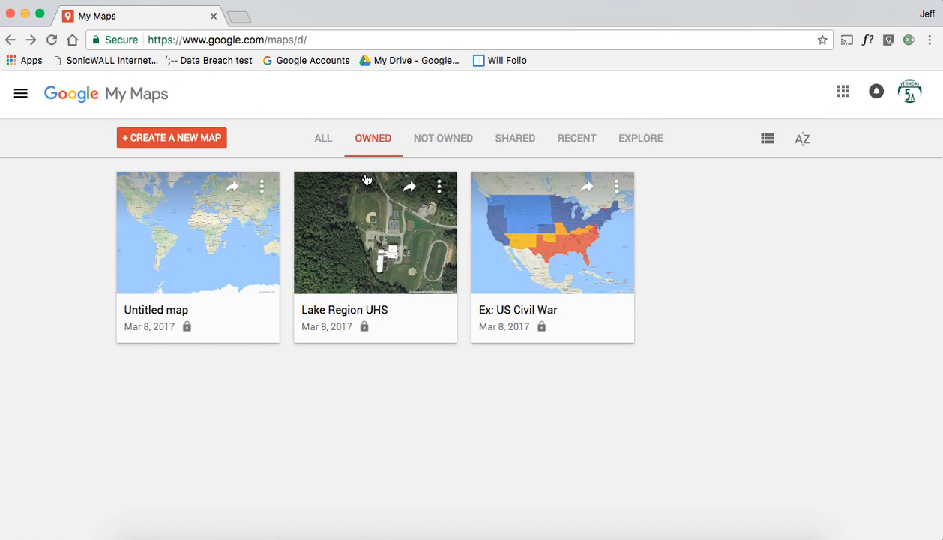
pyautogui.click(343, 222)
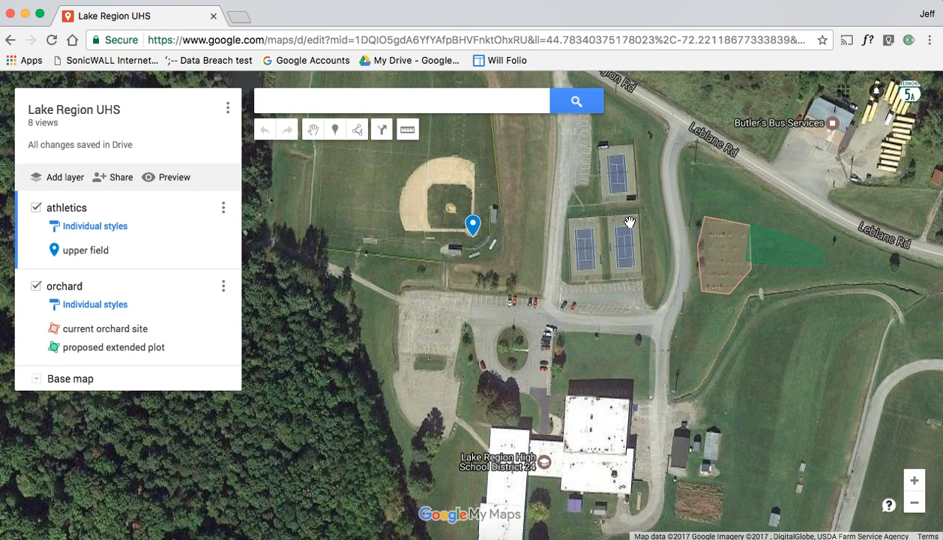
pyautogui.click(425, 105)
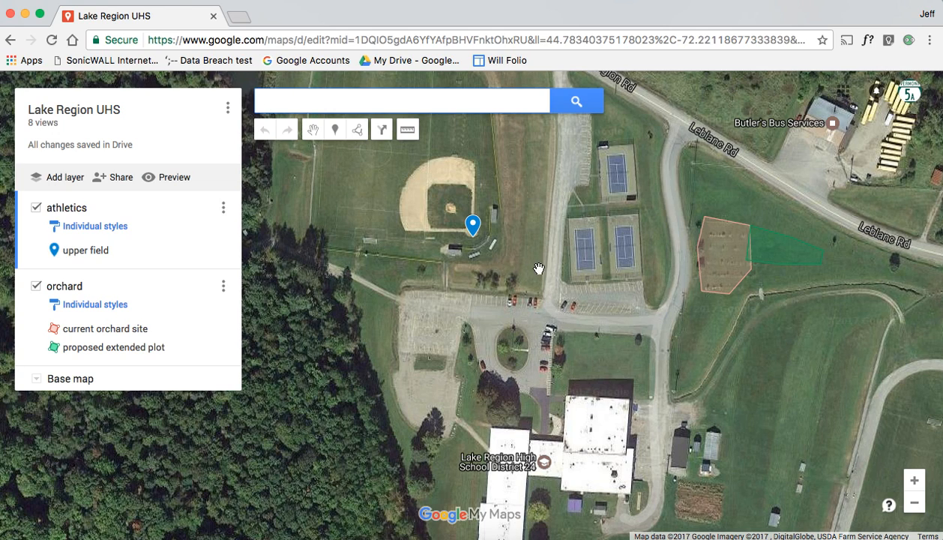
# View the info cards of the current orchard site shape and the upper field marker, closing each one.
pyautogui.click(720, 254)
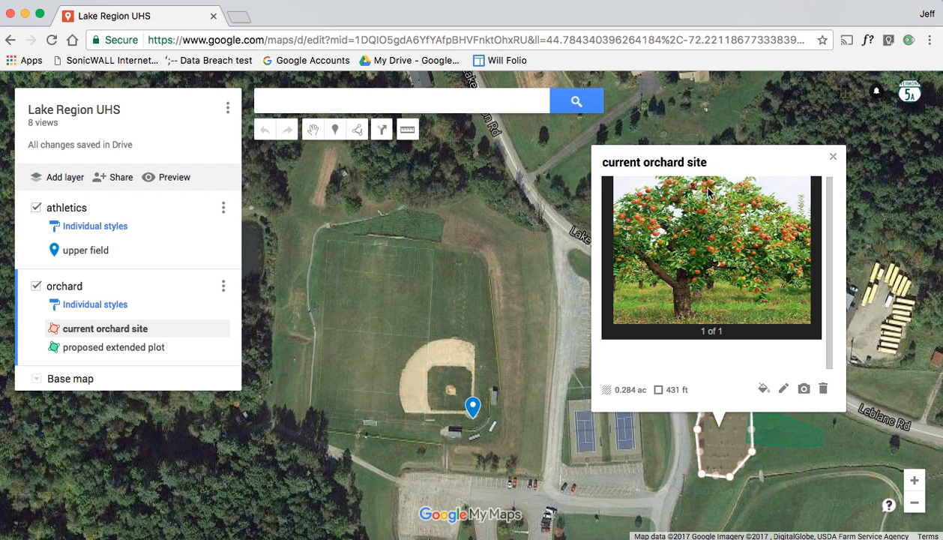
pyautogui.click(833, 159)
pyautogui.moveTo(756, 323); pyautogui.dragTo(752, 203)
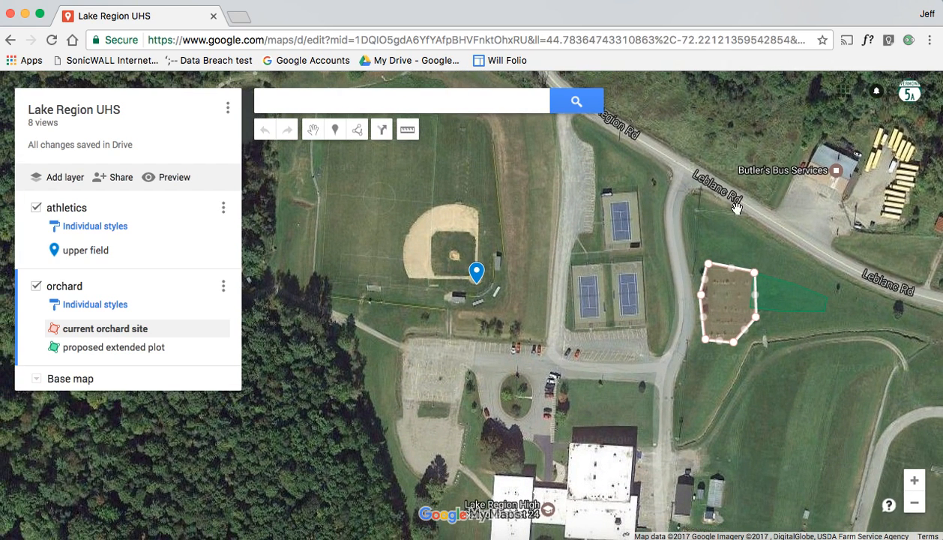
pyautogui.click(478, 278)
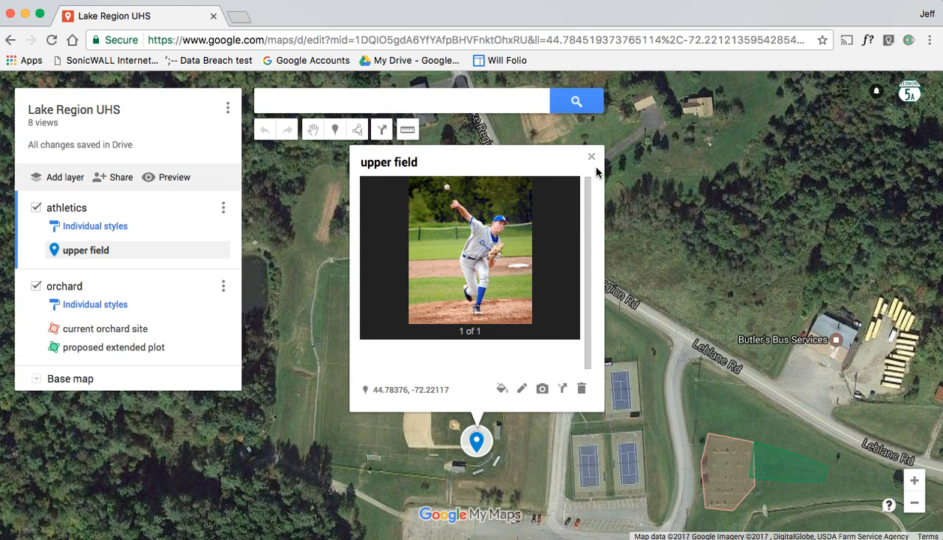
pyautogui.click(591, 158)
pyautogui.moveTo(544, 392); pyautogui.dragTo(555, 159)
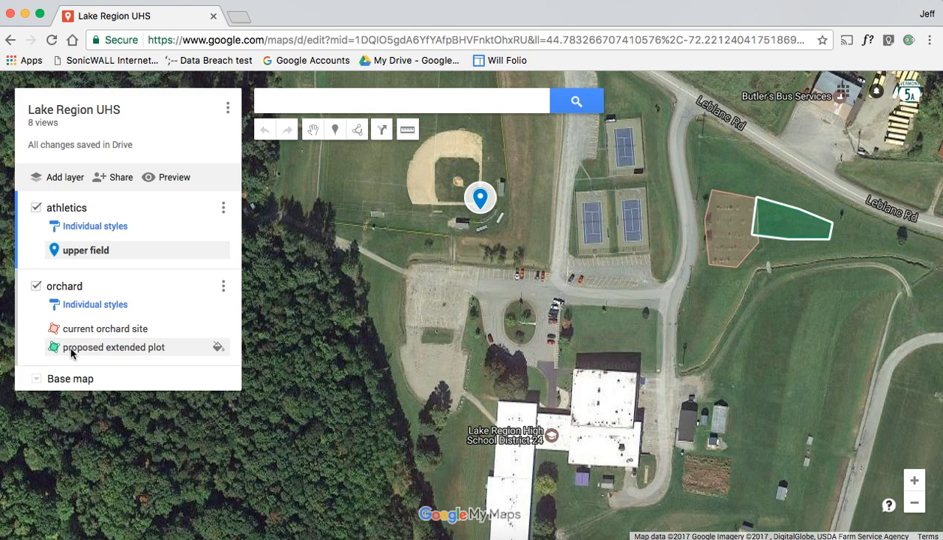
# Hide and show the orchard layer, then do the same with the athletics layer.
pyautogui.click(37, 288)
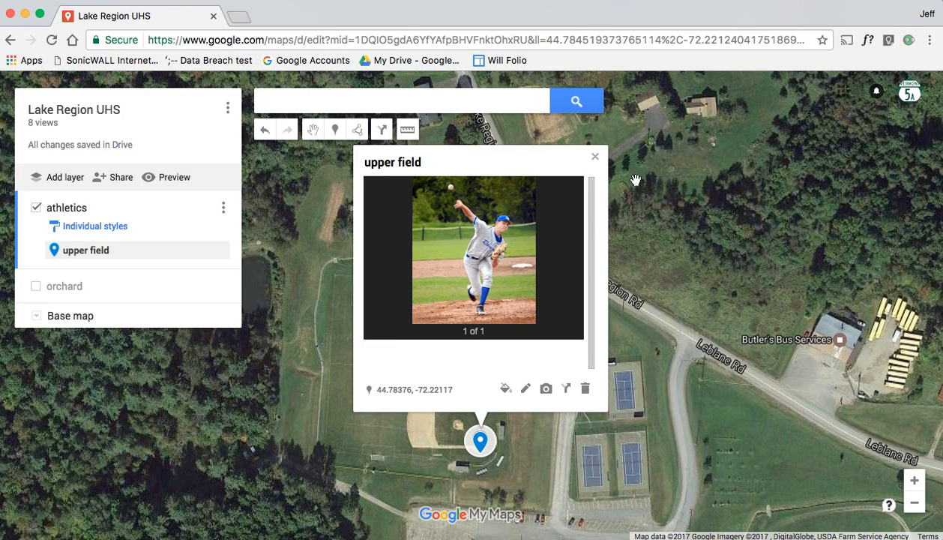
pyautogui.click(596, 158)
pyautogui.moveTo(622, 529); pyautogui.dragTo(618, 328)
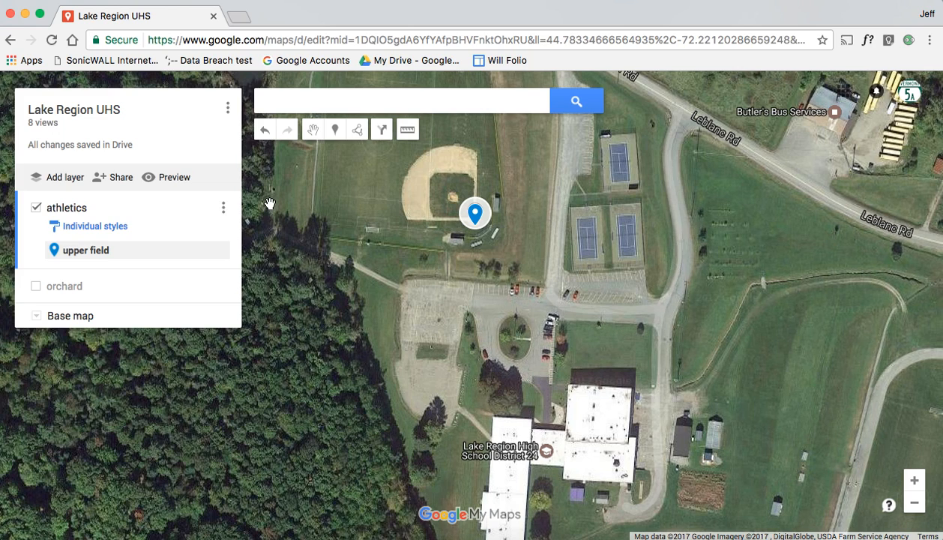
pyautogui.click(36, 288)
pyautogui.click(36, 208)
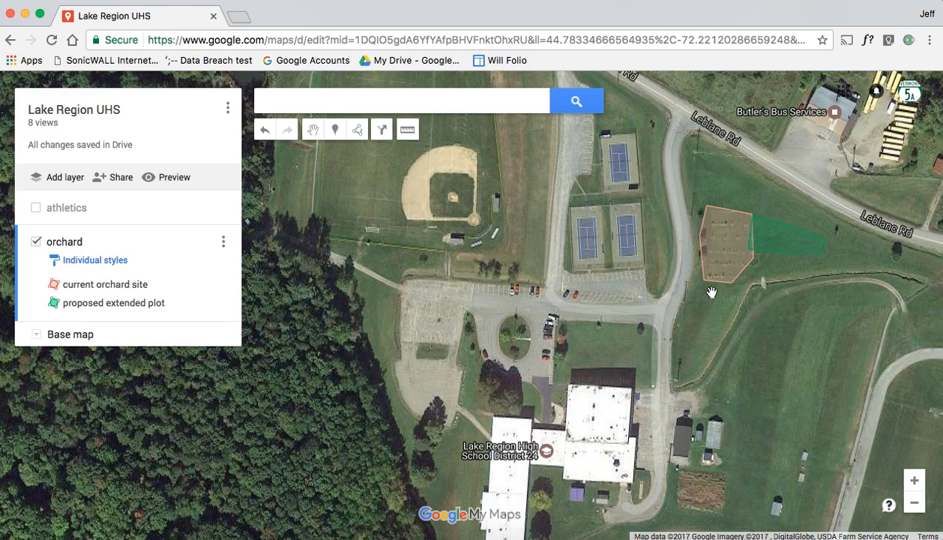
pyautogui.click(35, 208)
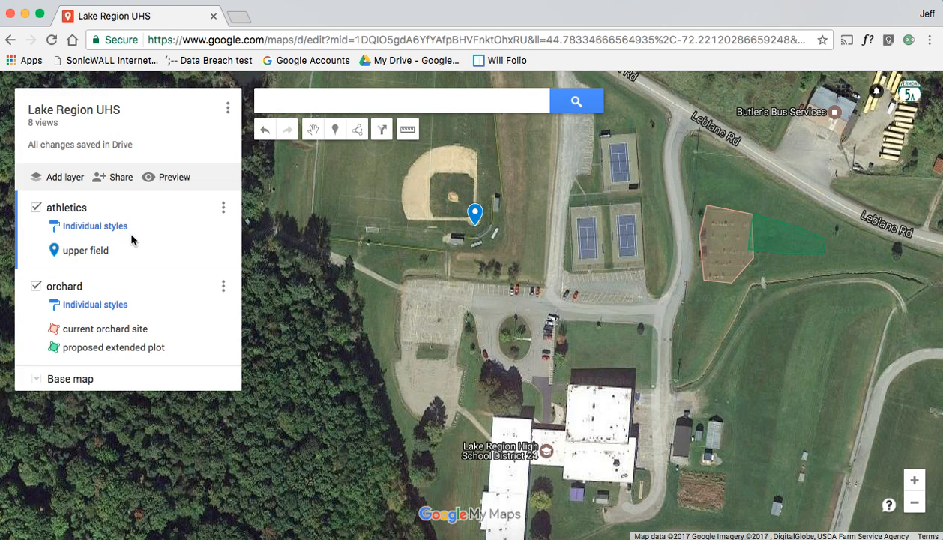
# Add a new layer to the map and name it "bus exits".
pyautogui.click(63, 180)
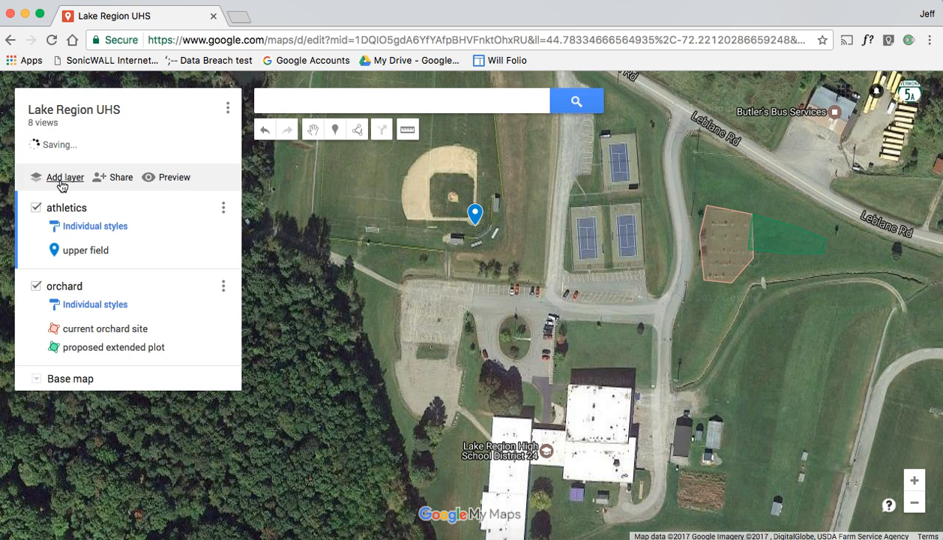
pyautogui.click(93, 352)
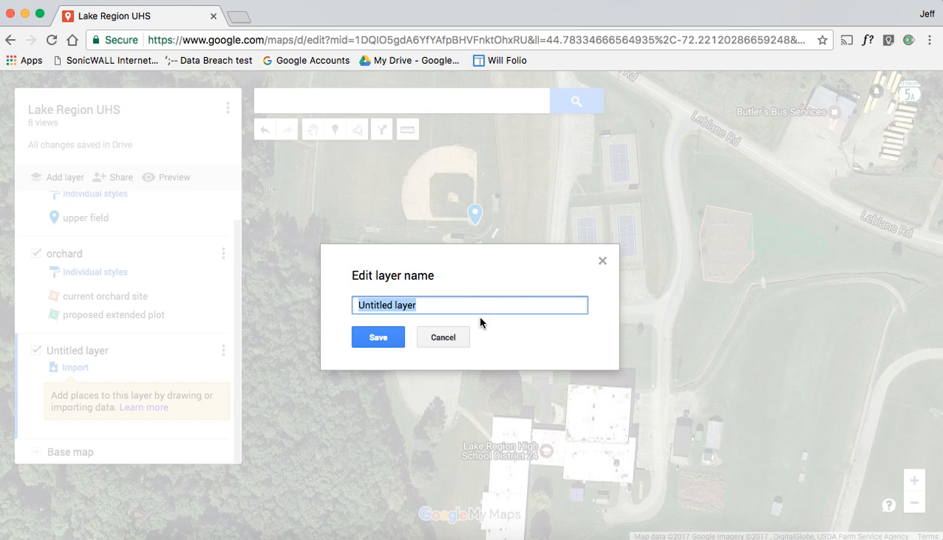
pyautogui.write('bus exits')
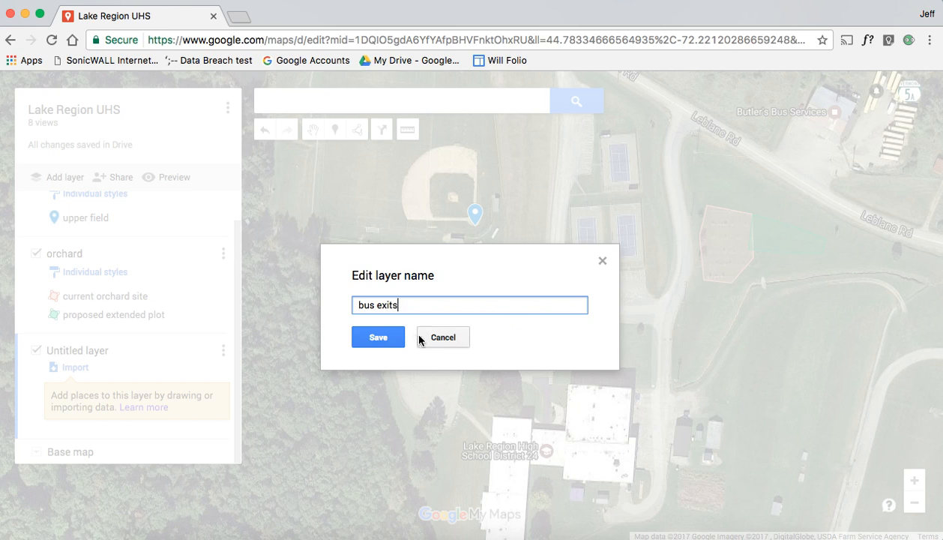
pyautogui.click(378, 335)
pyautogui.moveTo(705, 427); pyautogui.dragTo(712, 404)
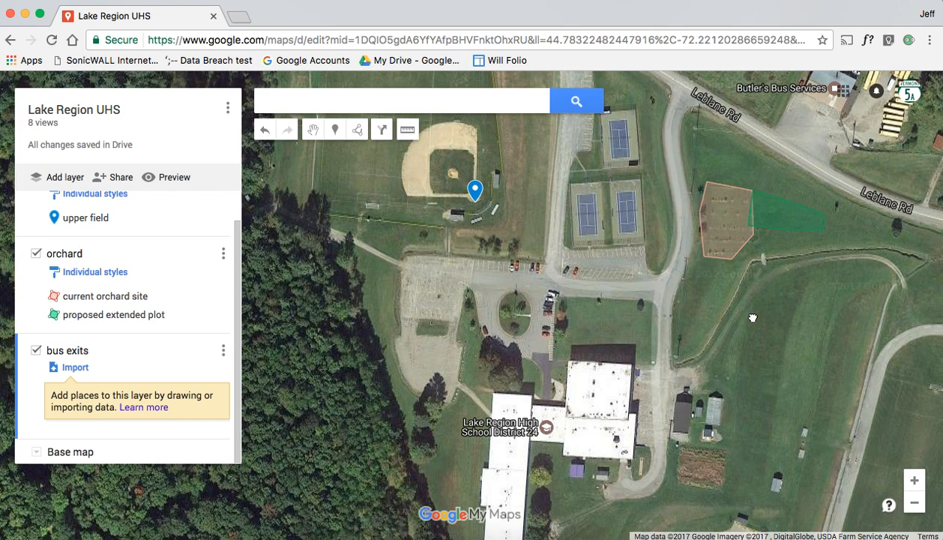
pyautogui.moveTo(738, 313); pyautogui.dragTo(738, 375)
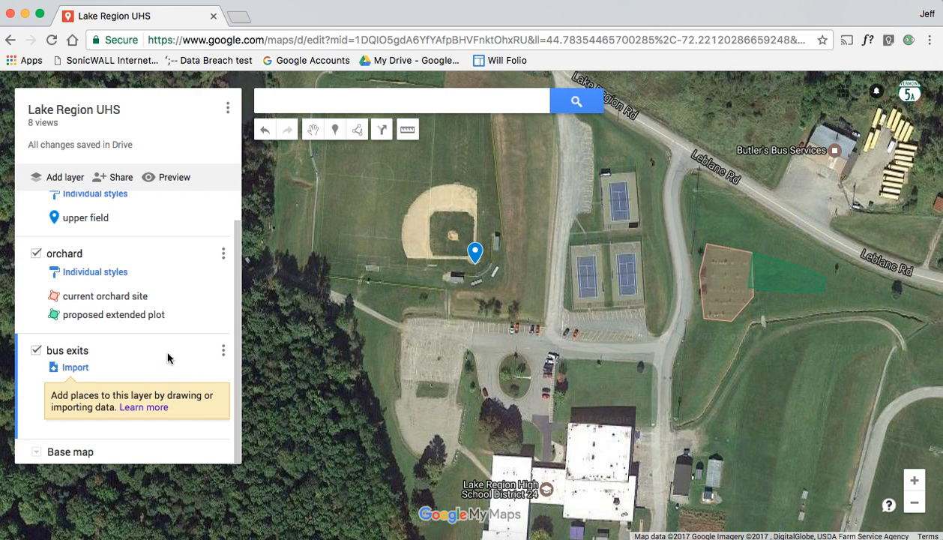
# Place a new marker in the athletics layer on the grass field northwest of the baseball diamond.
pyautogui.scroll(1, 174, 261)
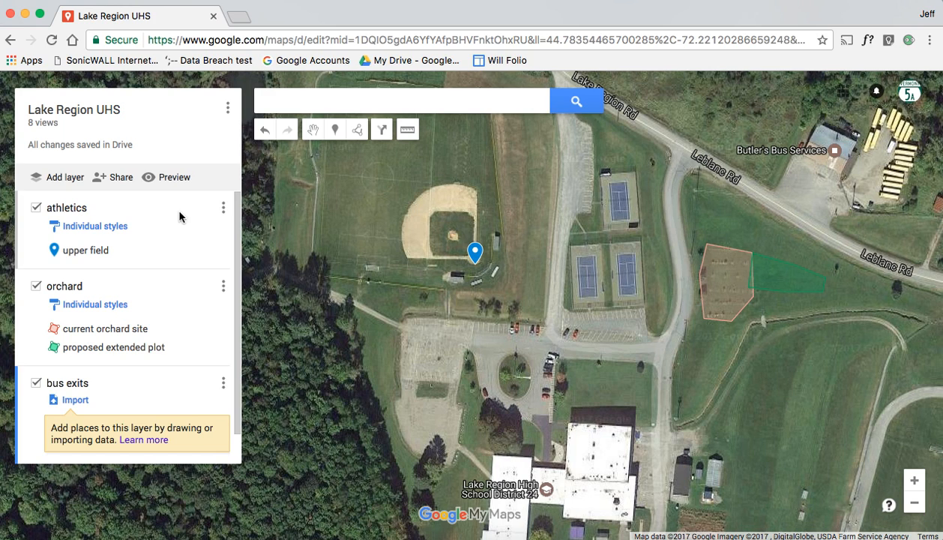
pyautogui.moveTo(342, 215); pyautogui.dragTo(347, 243)
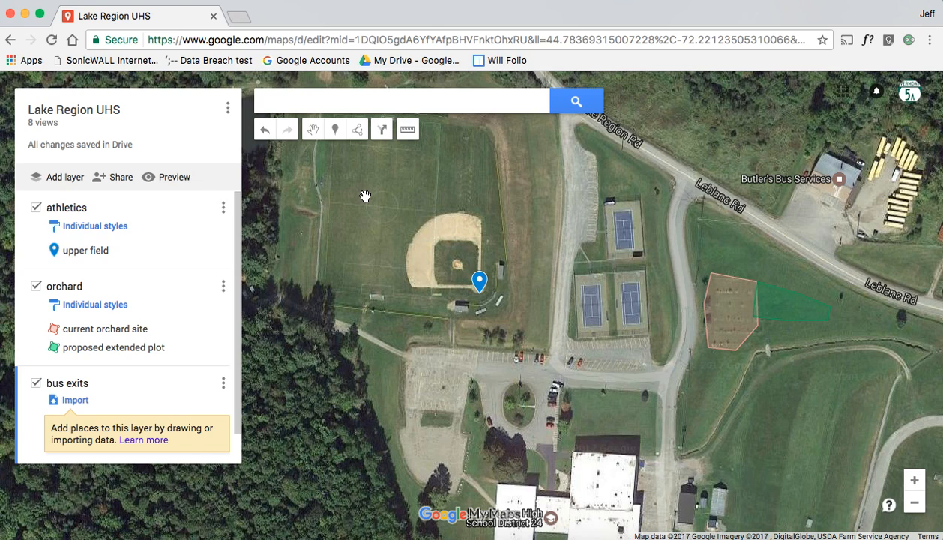
pyautogui.click(183, 227)
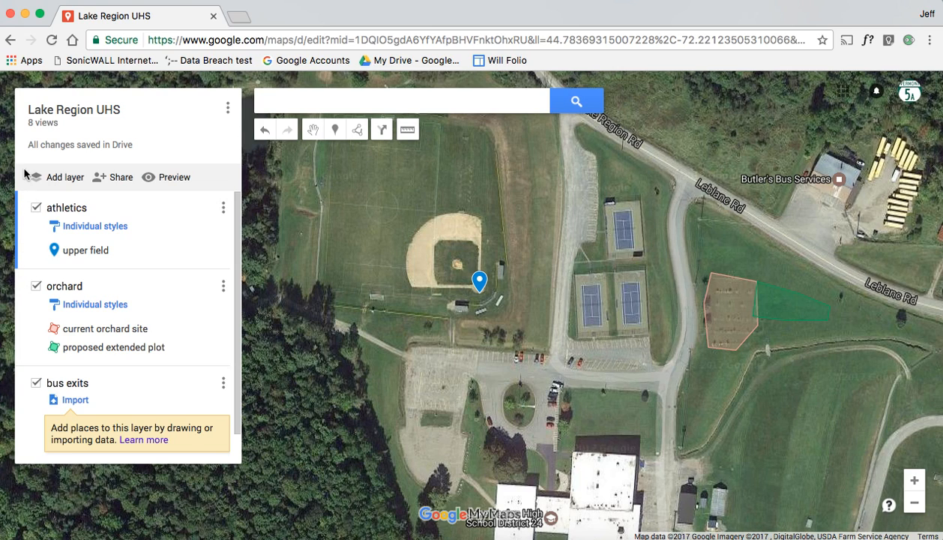
pyautogui.click(334, 132)
pyautogui.click(382, 207)
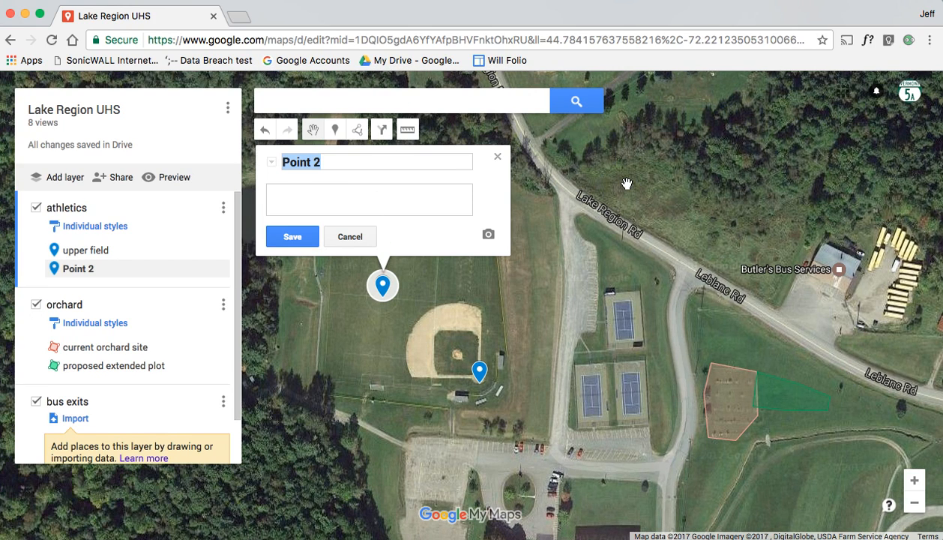
# Name the new marker "upper soccer field", give it the description "more info...." and save it.
pyautogui.write('upper')
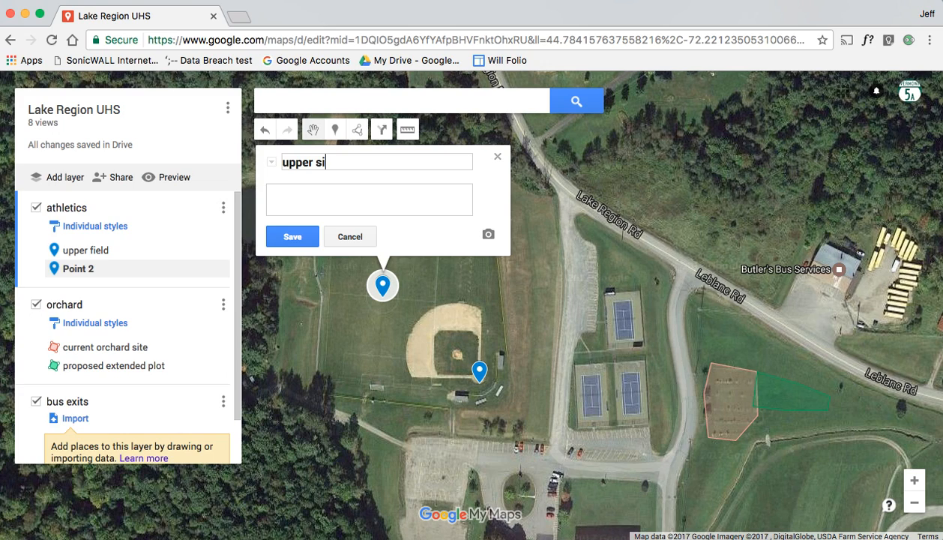
pyautogui.write(' soccer fie')
pyautogui.press('BackSpace')
pyautogui.write('ield')
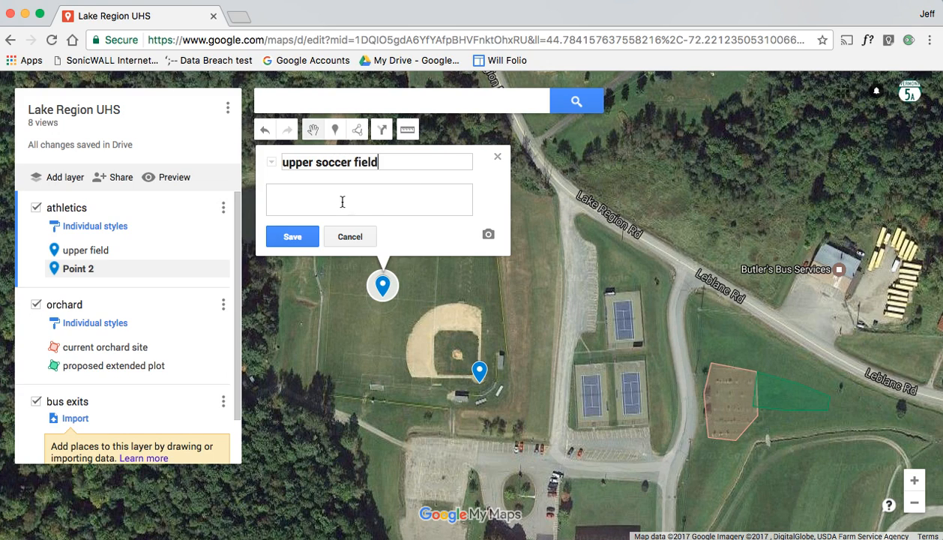
pyautogui.write('more info....')
pyautogui.click(288, 238)
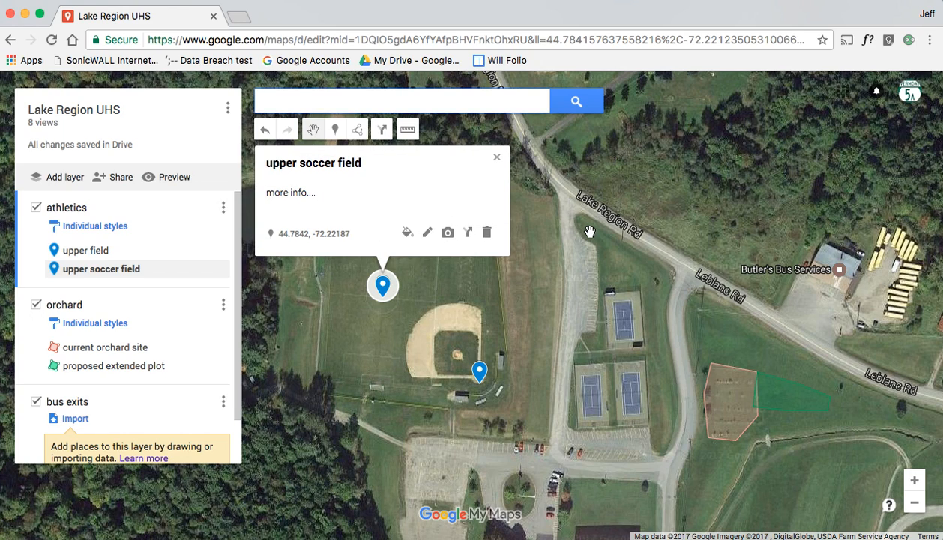
# Style the upper soccer field marker with a dark blue color and the soccer player icon from Sports and Recreation.
pyautogui.click(407, 235)
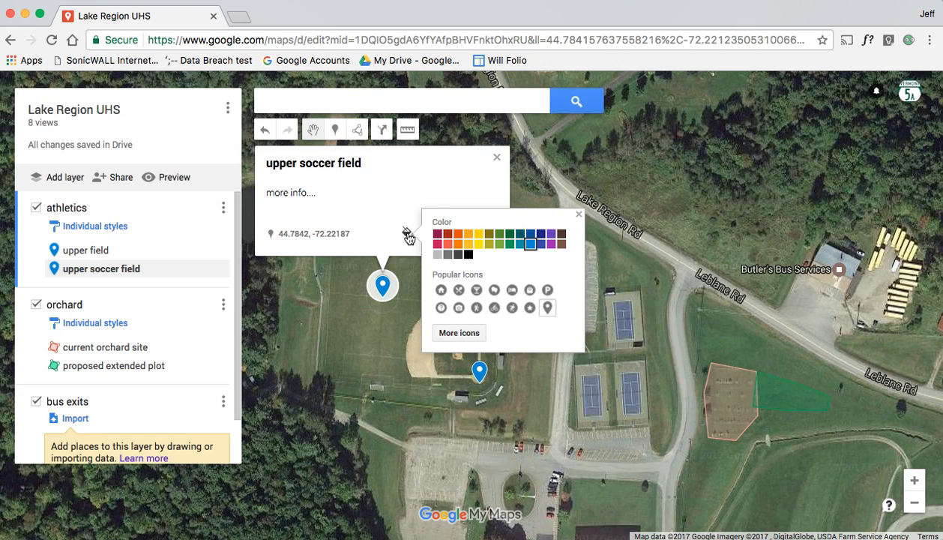
pyautogui.click(530, 236)
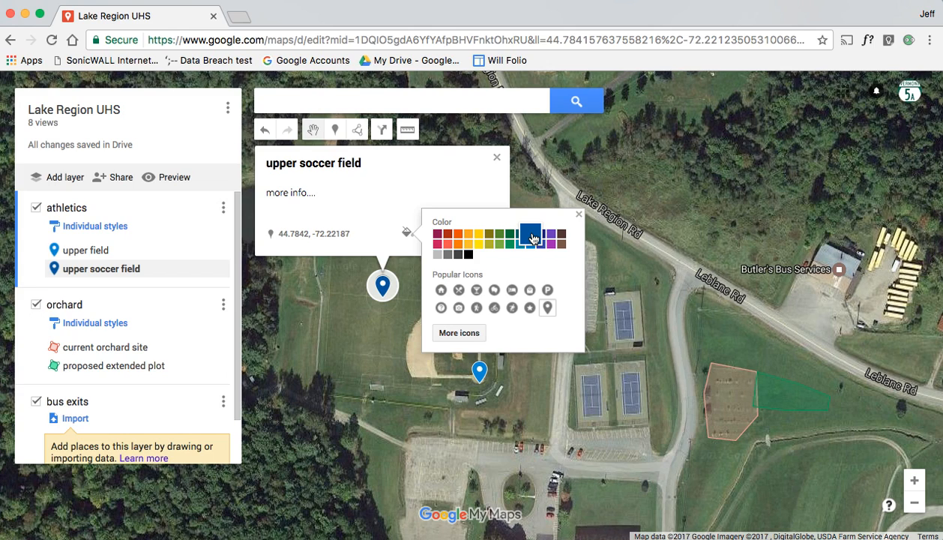
pyautogui.click(458, 333)
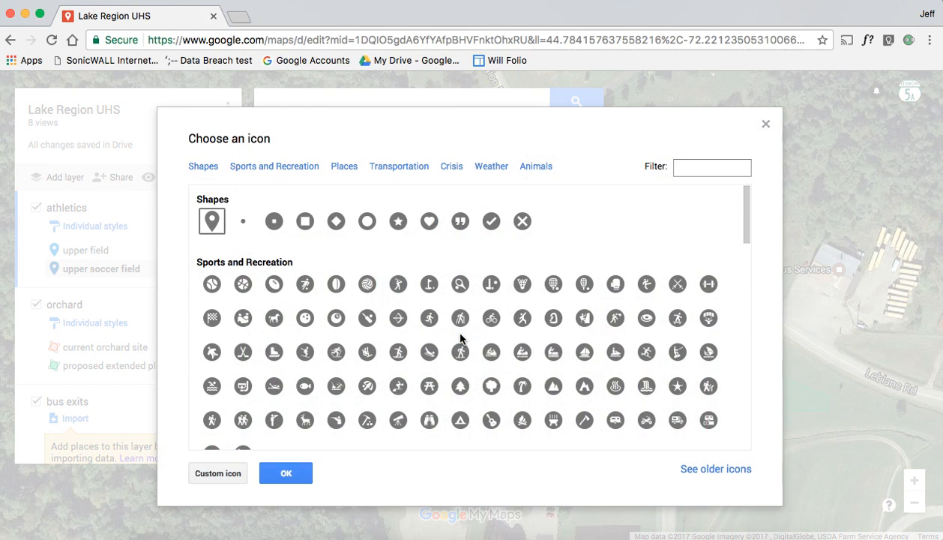
pyautogui.click(304, 283)
pyautogui.click(287, 473)
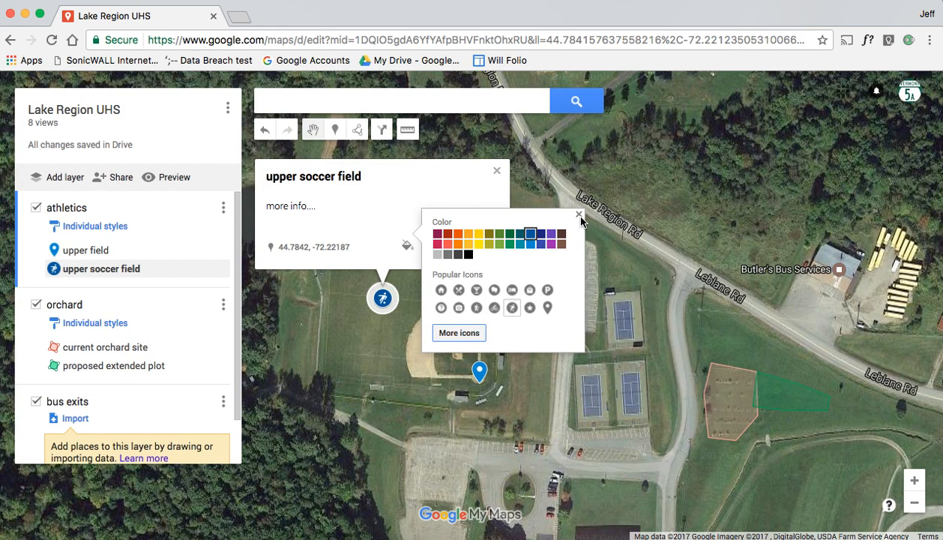
pyautogui.click(579, 216)
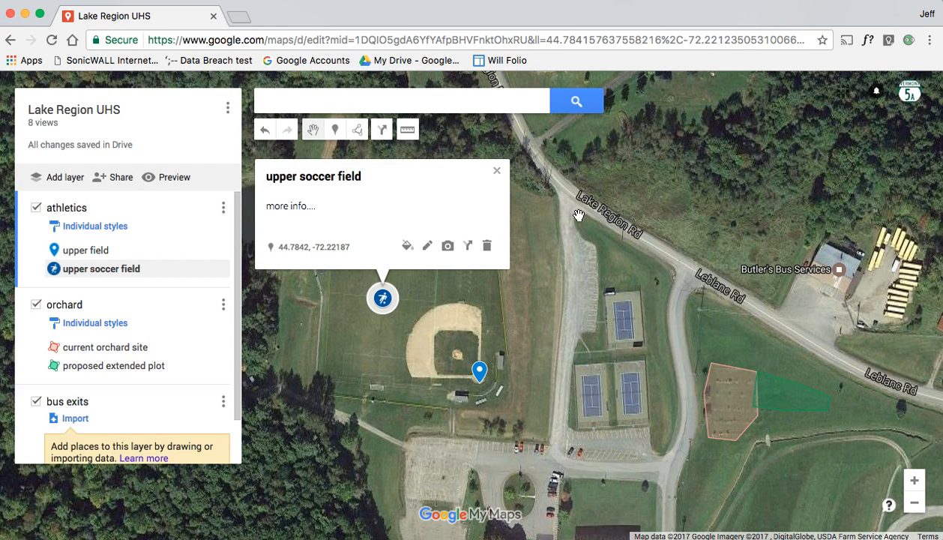
# Attach the bartonchronicle.com scoreboard photo to the upper soccer field marker by its image URL and save the marker.
pyautogui.click(448, 248)
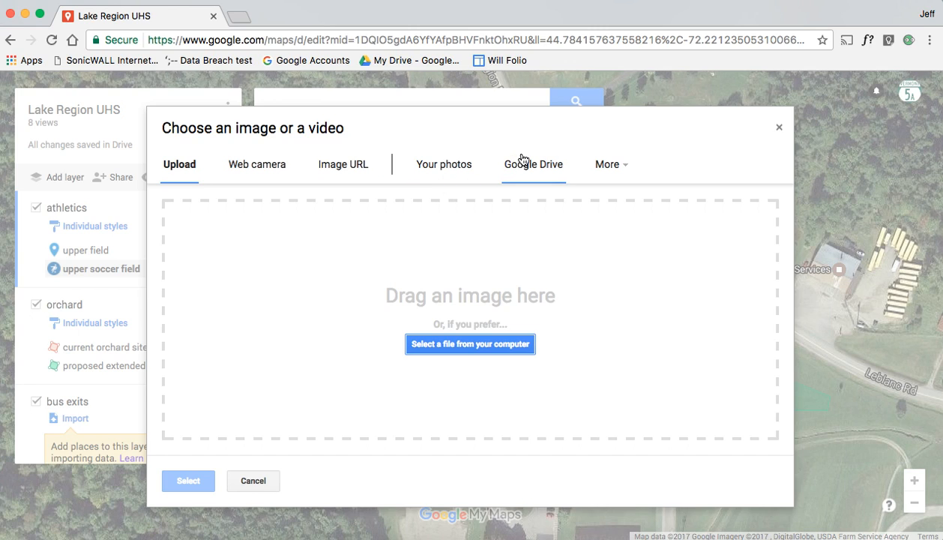
pyautogui.click(617, 174)
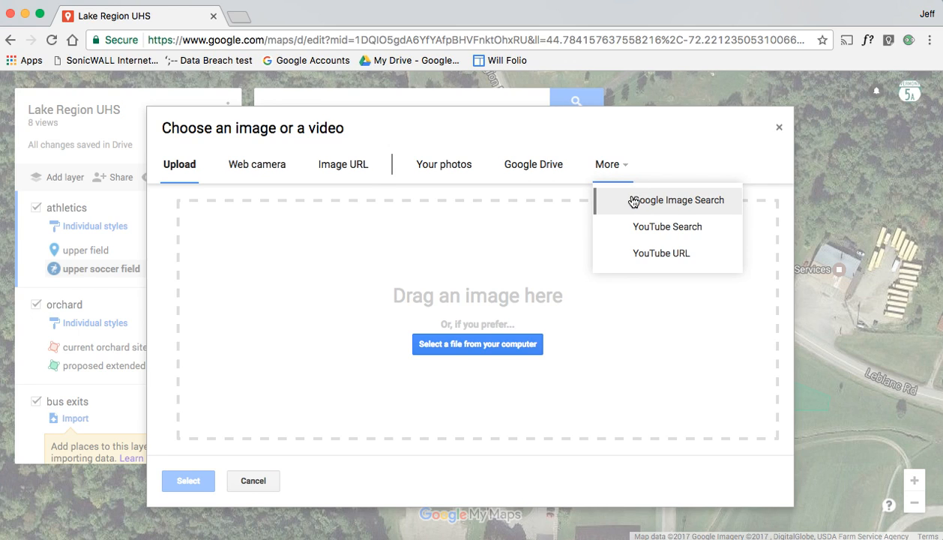
pyautogui.click(335, 165)
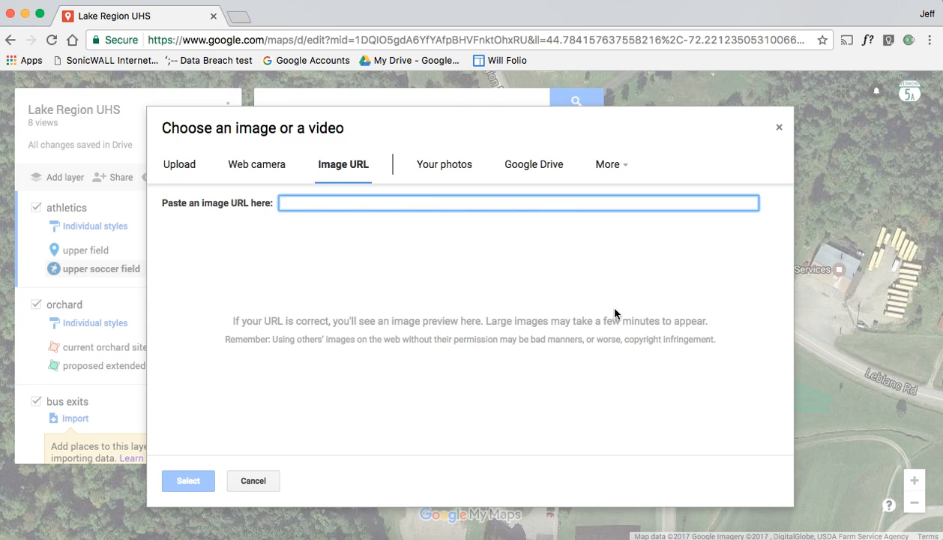
pyautogui.click(777, 535)
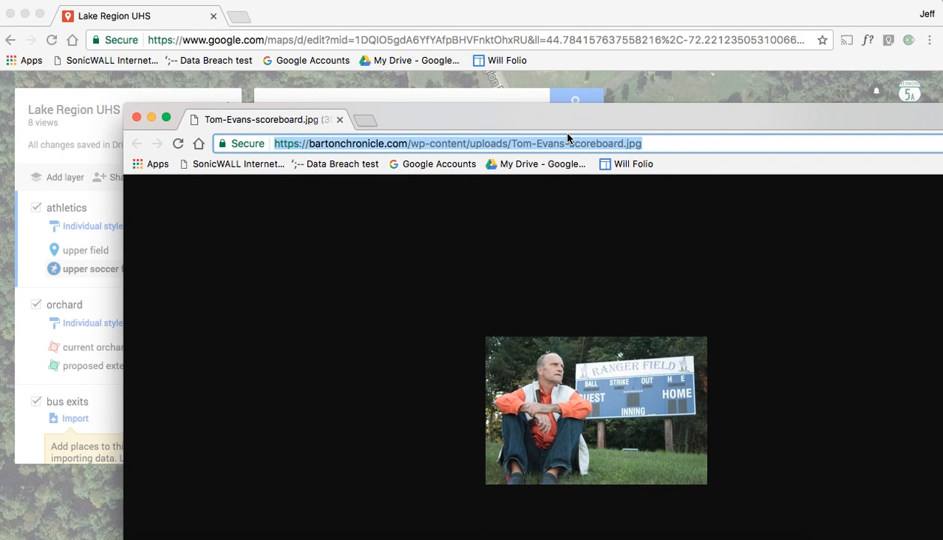
pyautogui.click(151, 117)
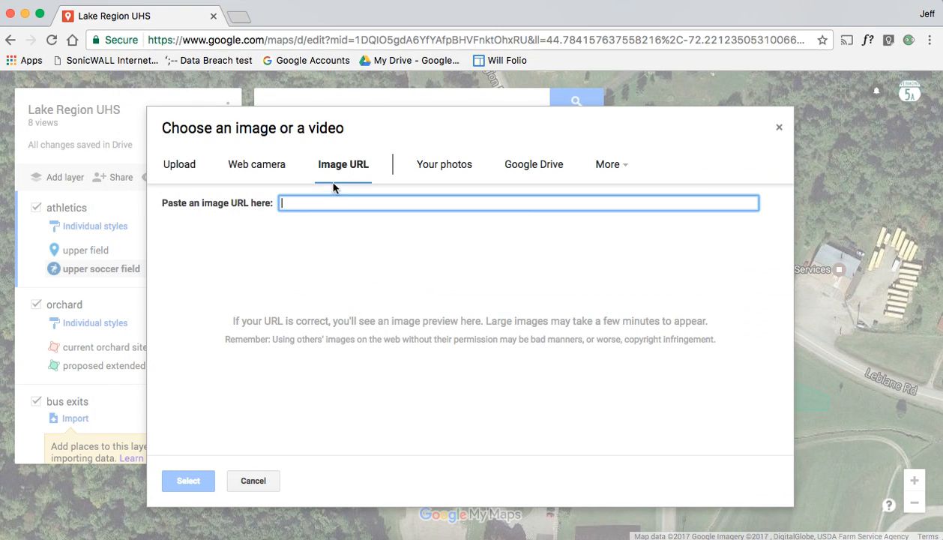
pyautogui.write('https://bartonchronicle.com/wp-content/uploads/Tom-Evans-scoreboard.jpg')
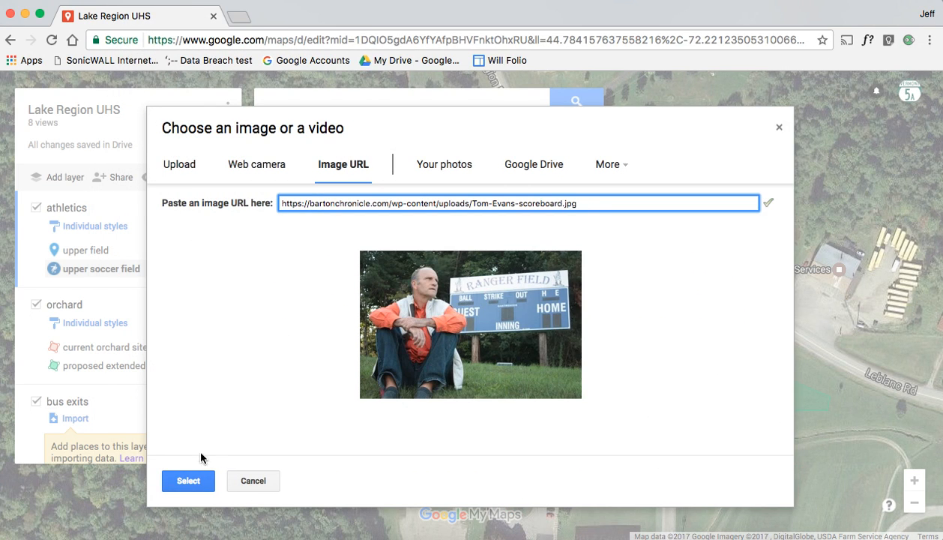
pyautogui.click(188, 481)
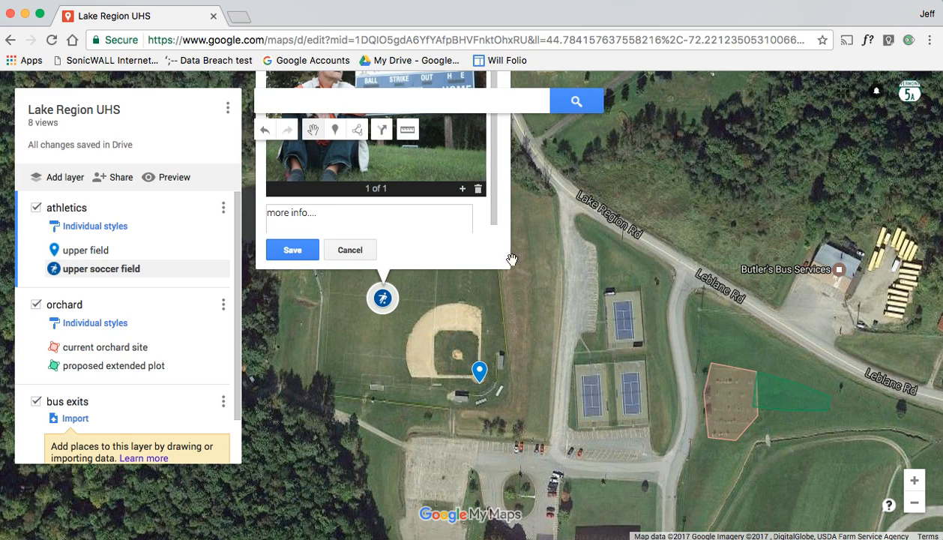
pyautogui.click(293, 250)
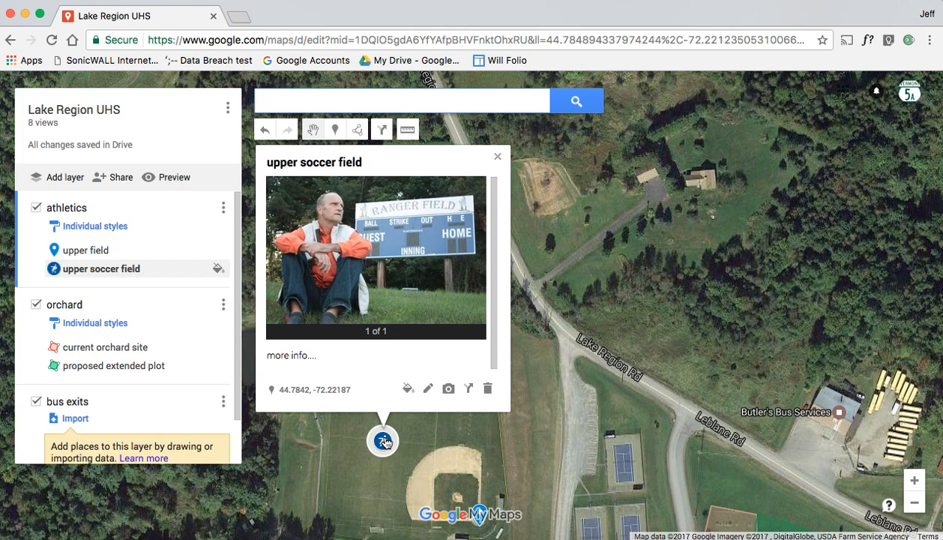
pyautogui.click(498, 159)
# Rename the orchard layer as "agriculture".
pyautogui.moveTo(458, 373); pyautogui.dragTo(459, 299)
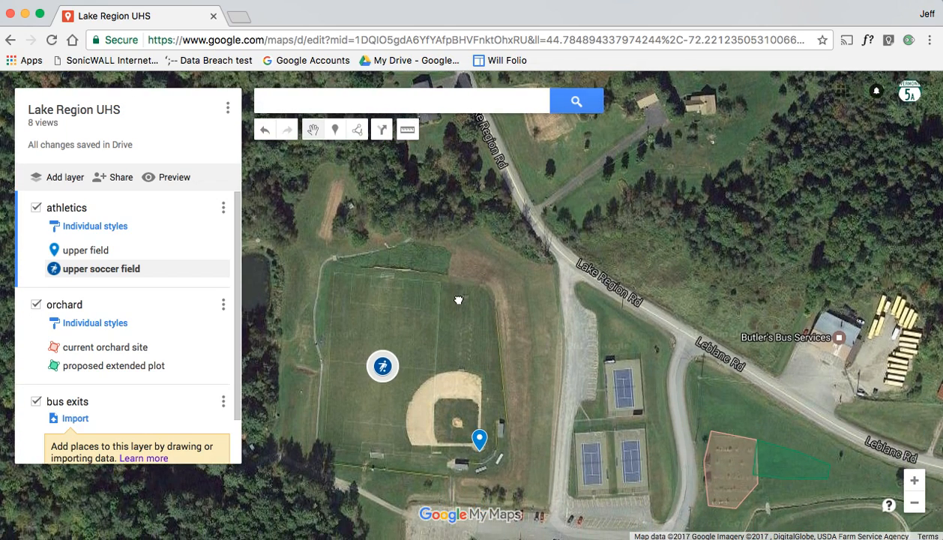
pyautogui.click(177, 320)
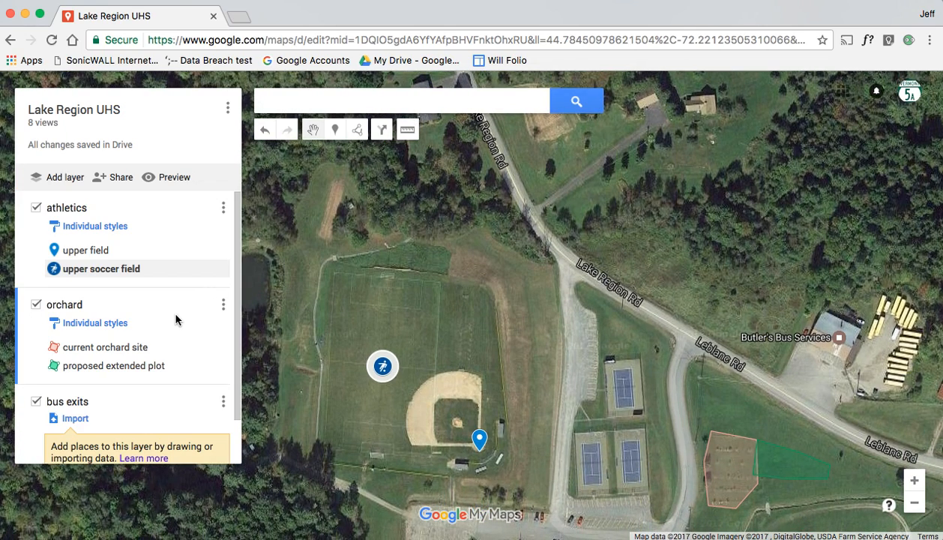
pyautogui.moveTo(565, 360); pyautogui.dragTo(519, 100)
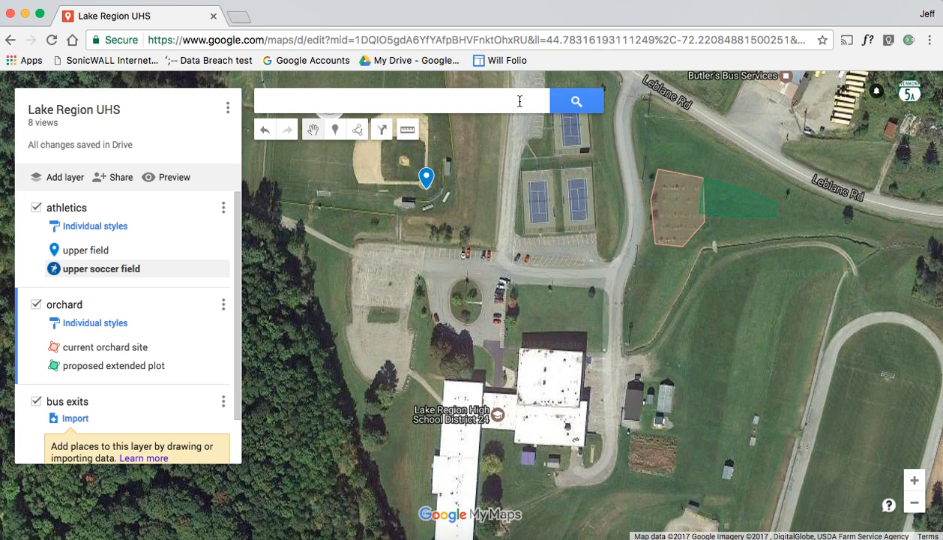
pyautogui.click(73, 305)
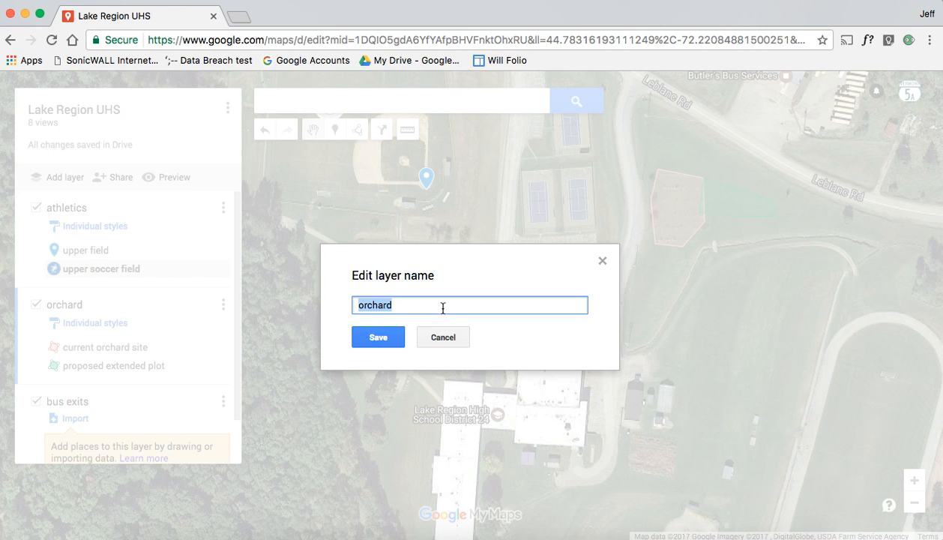
pyautogui.write('a')
pyautogui.click(379, 337)
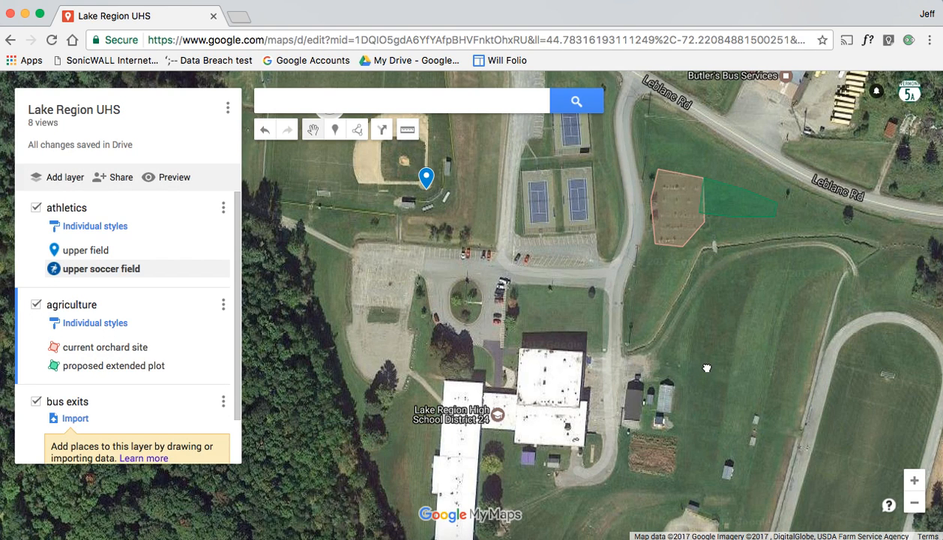
# Draw a closed four-sided shape in the agriculture layer around the brown garden plot southeast of the school building.
pyautogui.moveTo(706, 369); pyautogui.dragTo(703, 347)
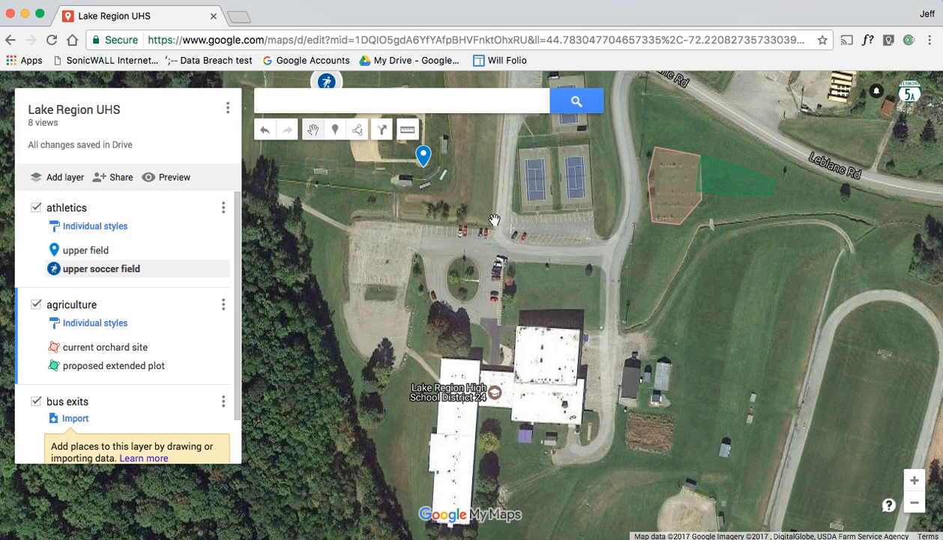
pyautogui.click(357, 132)
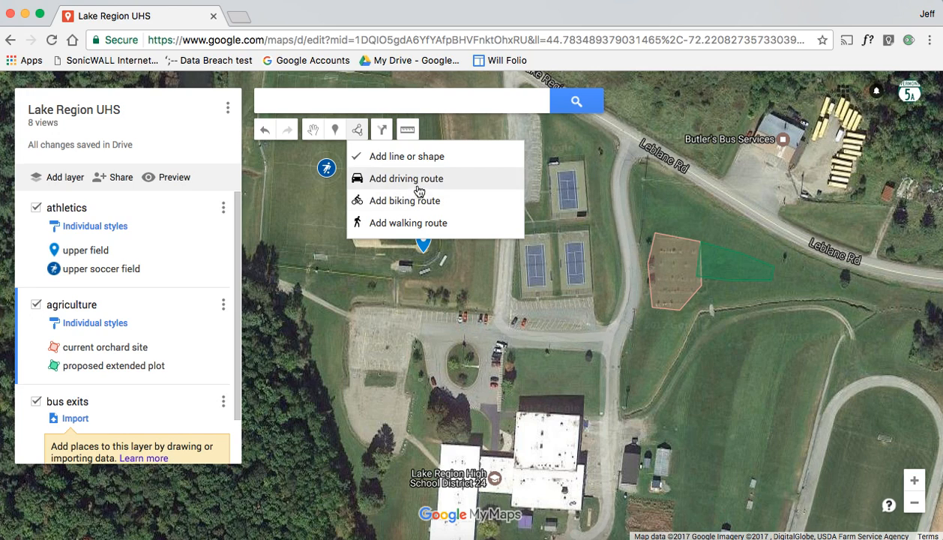
pyautogui.click(397, 156)
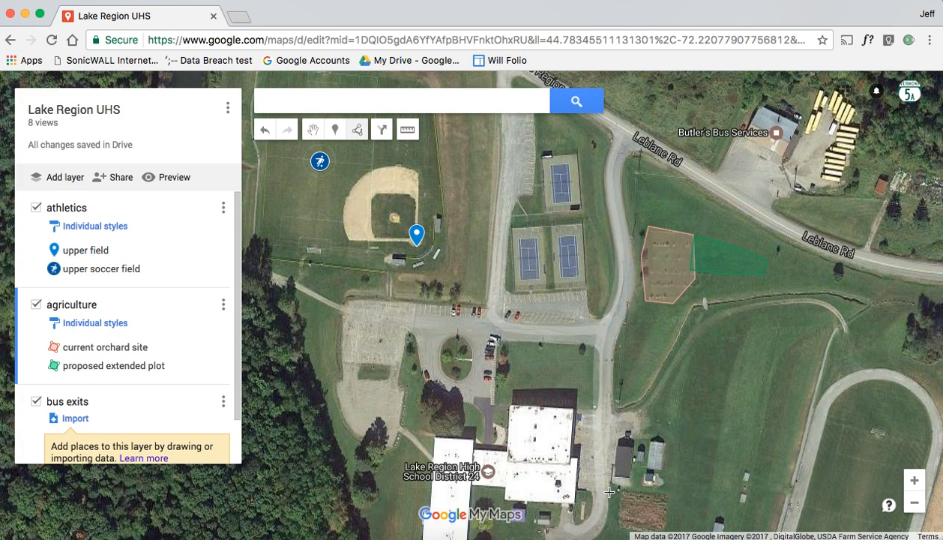
pyautogui.click(622, 491)
pyautogui.click(669, 498)
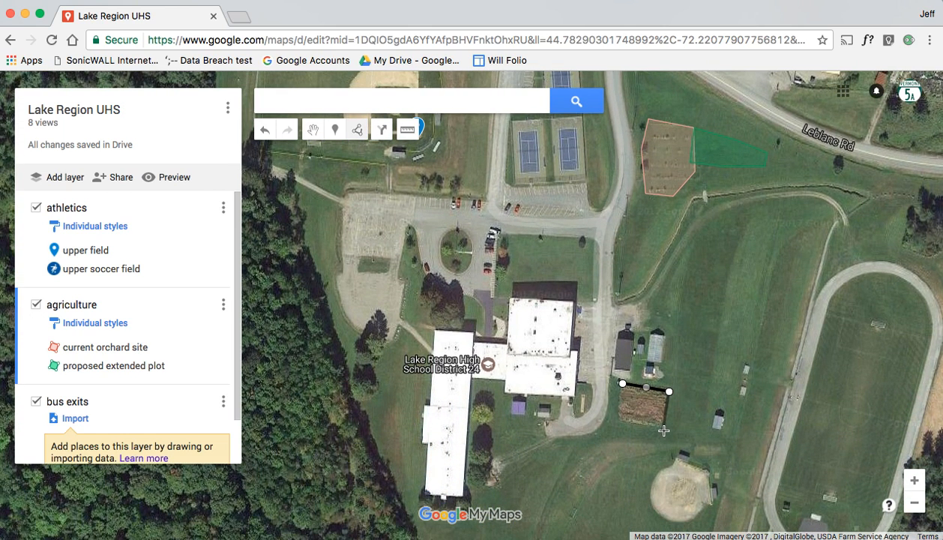
pyautogui.click(662, 430)
pyautogui.click(618, 420)
pyautogui.click(622, 384)
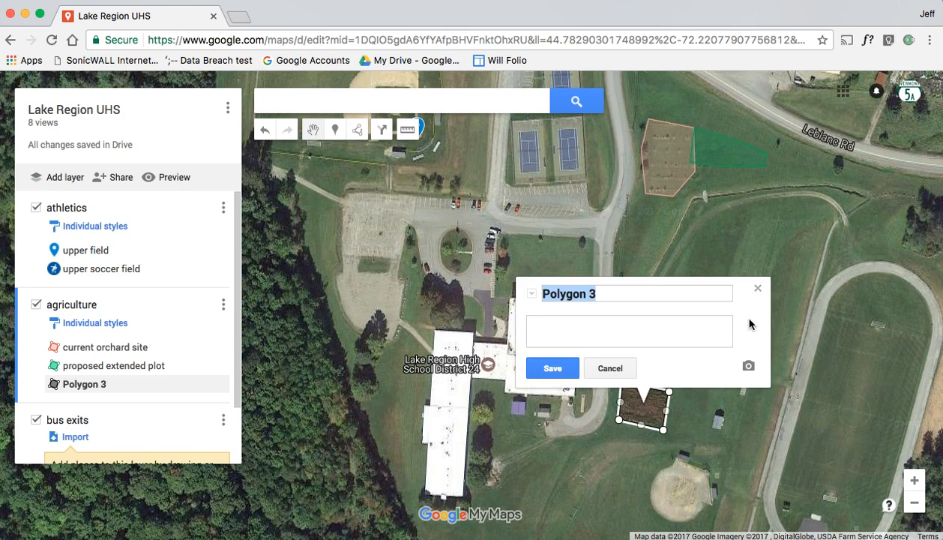
# Name the new polygon "garden", give it the description "current garden" and save it.
pyautogui.write('garden')
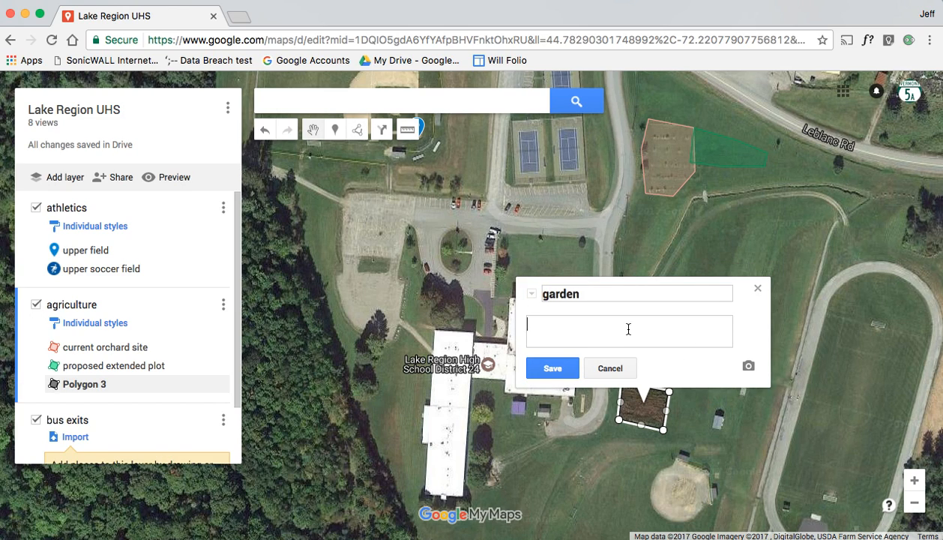
pyautogui.write('garden')
pyautogui.click(552, 367)
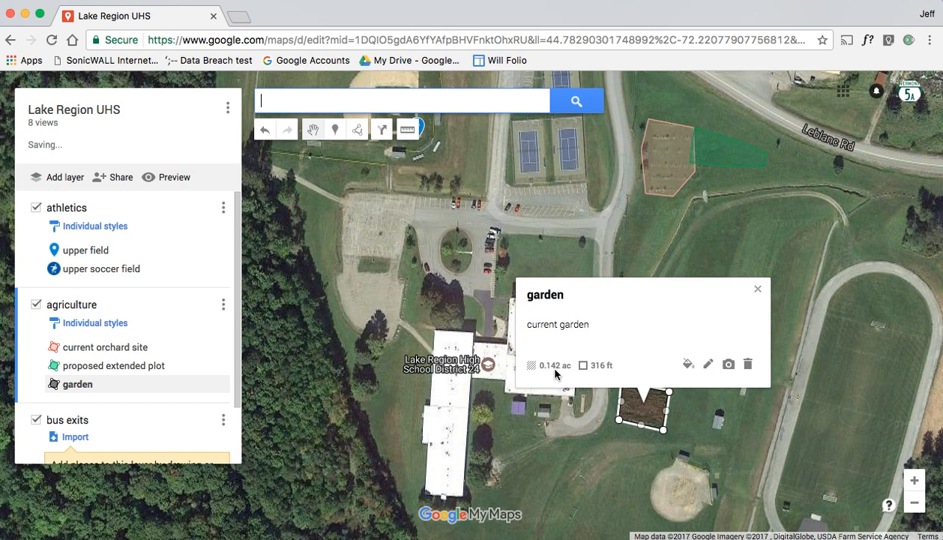
# Change the garden polygon's color to orange and close its info window.
pyautogui.click(689, 367)
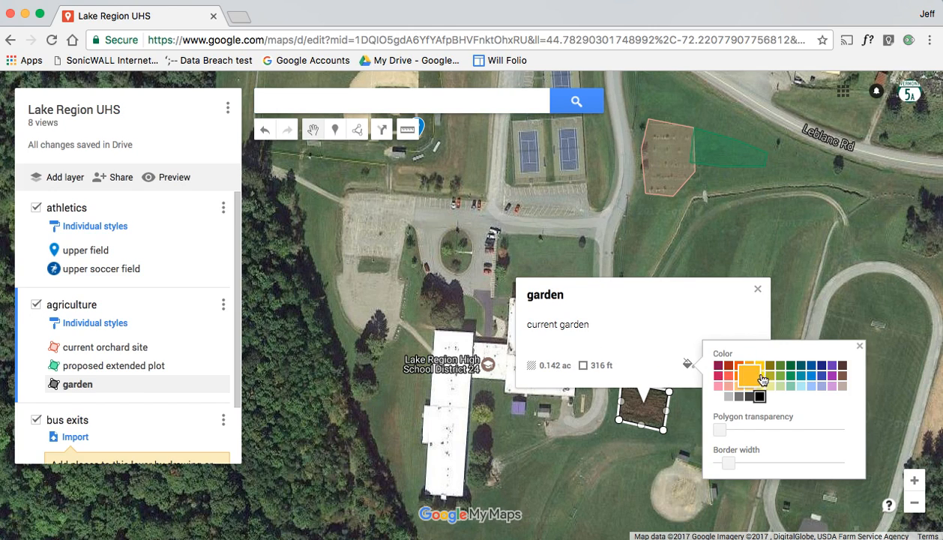
pyautogui.click(843, 377)
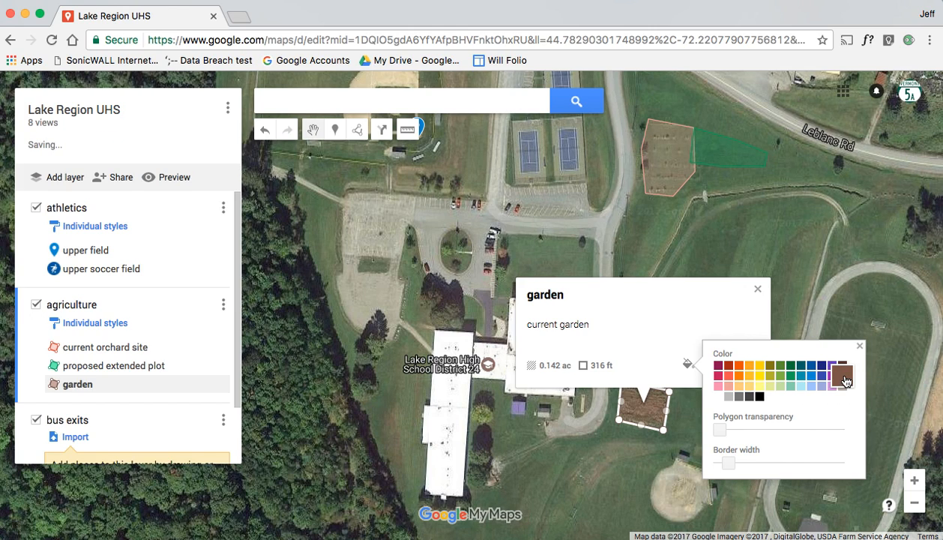
pyautogui.click(735, 377)
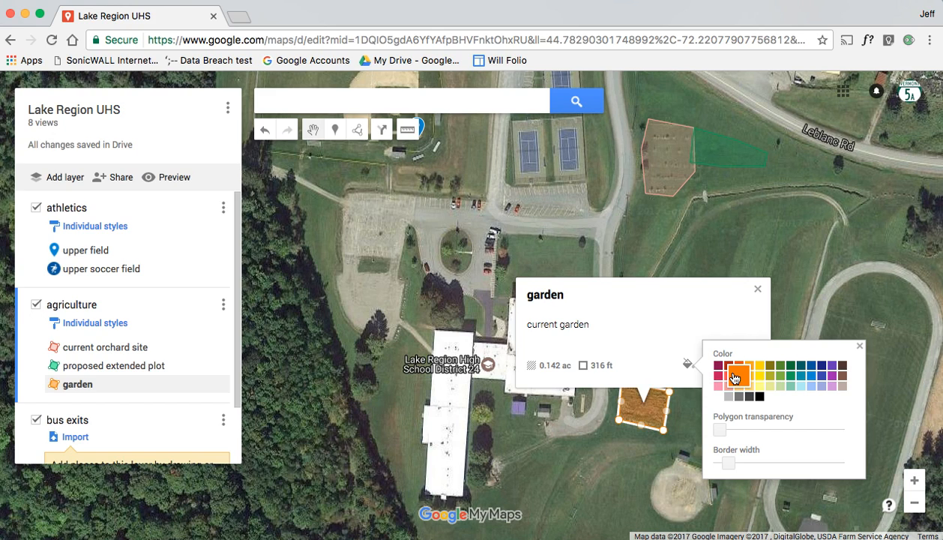
pyautogui.click(552, 423)
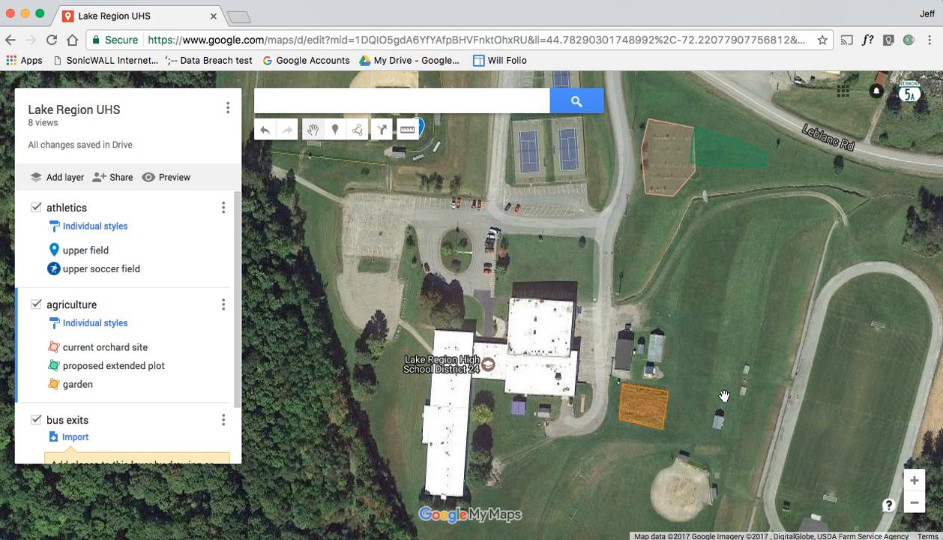
# Make bus exits the active layer and bring Butler's Bus Services and the school access road into view.
pyautogui.moveTo(678, 285); pyautogui.dragTo(685, 308)
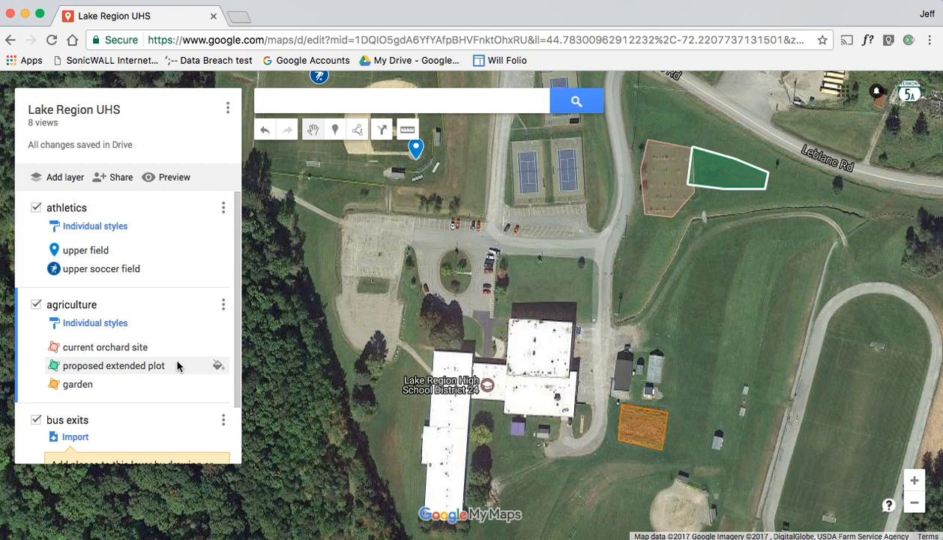
pyautogui.click(130, 433)
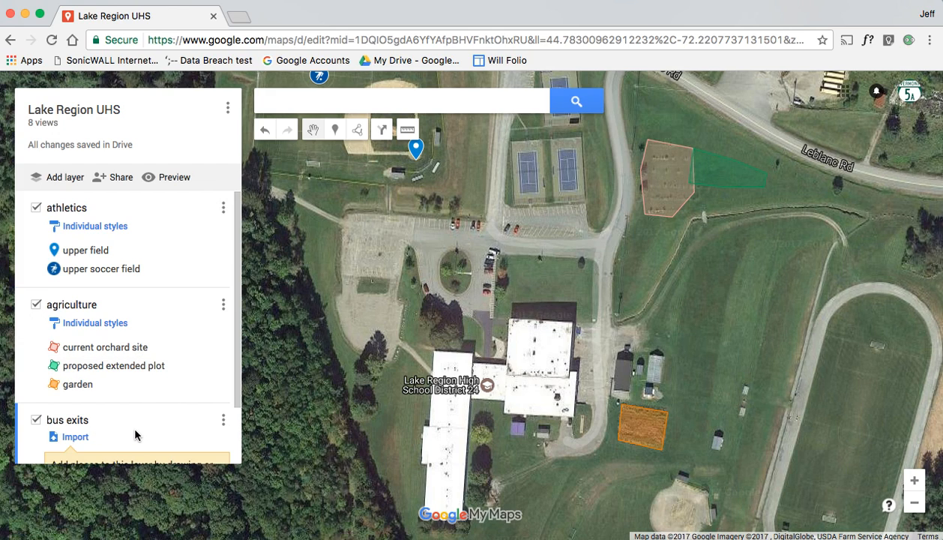
pyautogui.moveTo(695, 278); pyautogui.dragTo(702, 366)
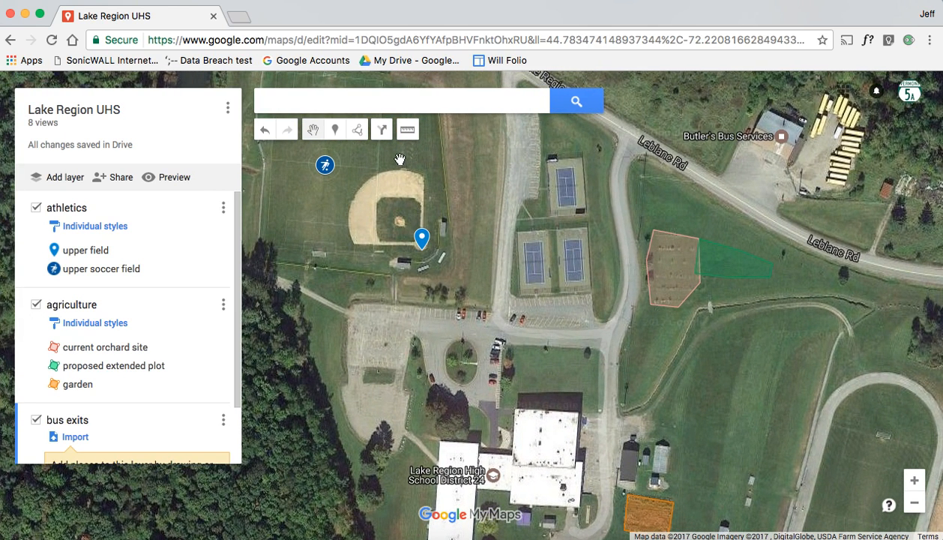
pyautogui.click(358, 133)
pyautogui.click(371, 156)
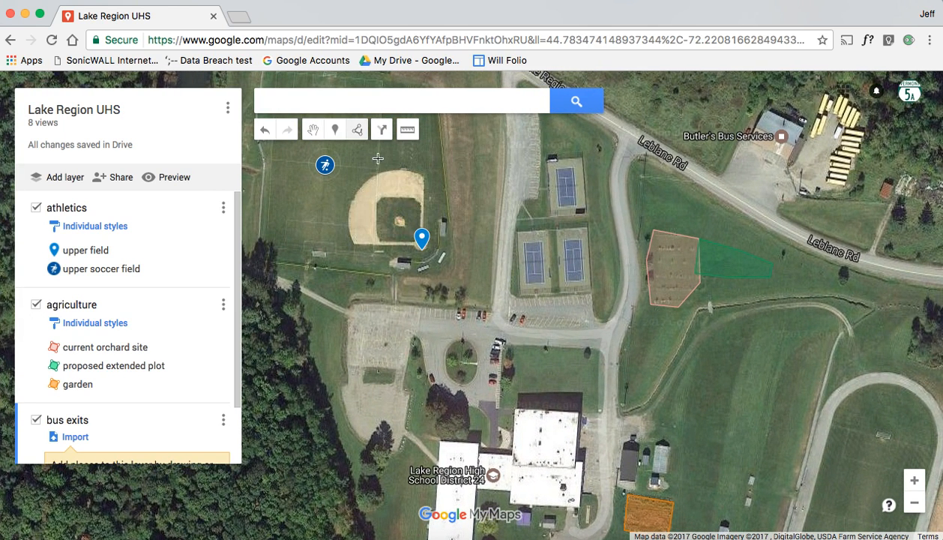
pyautogui.click(776, 143)
pyautogui.click(739, 201)
pyautogui.click(641, 140)
pyautogui.click(619, 173)
pyautogui.click(625, 252)
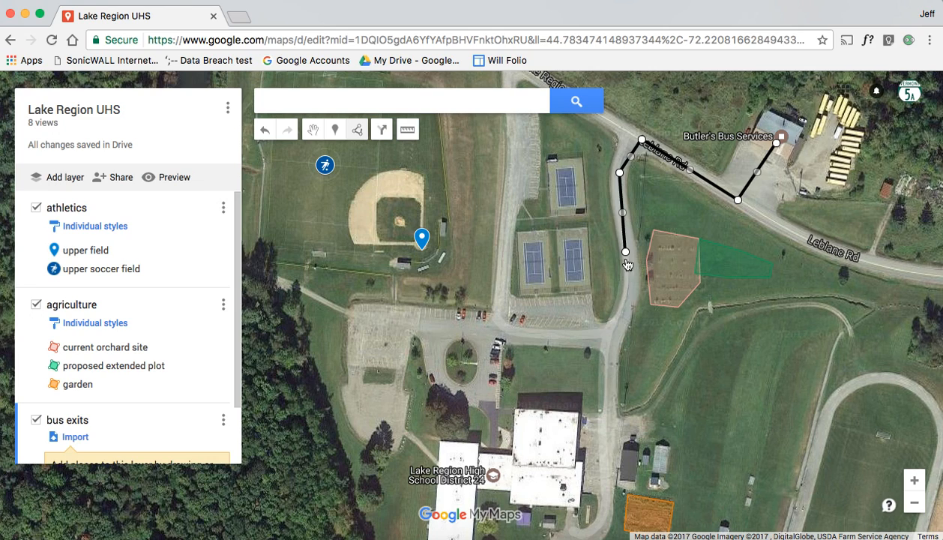
pyautogui.press('Escape')
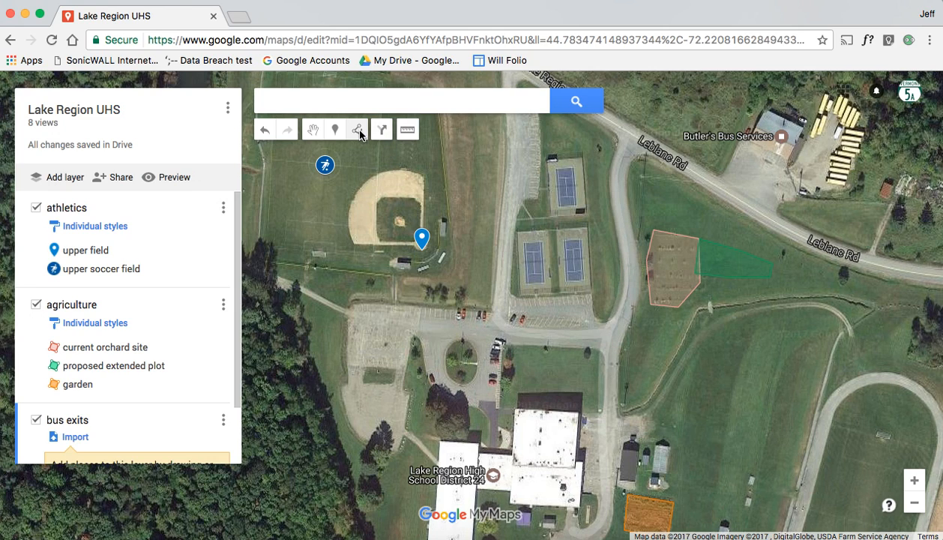
# Measure the driving distance from Butler's Bus Services along Leblanc Rd and down the access road to the east side of the school building.
pyautogui.click(407, 130)
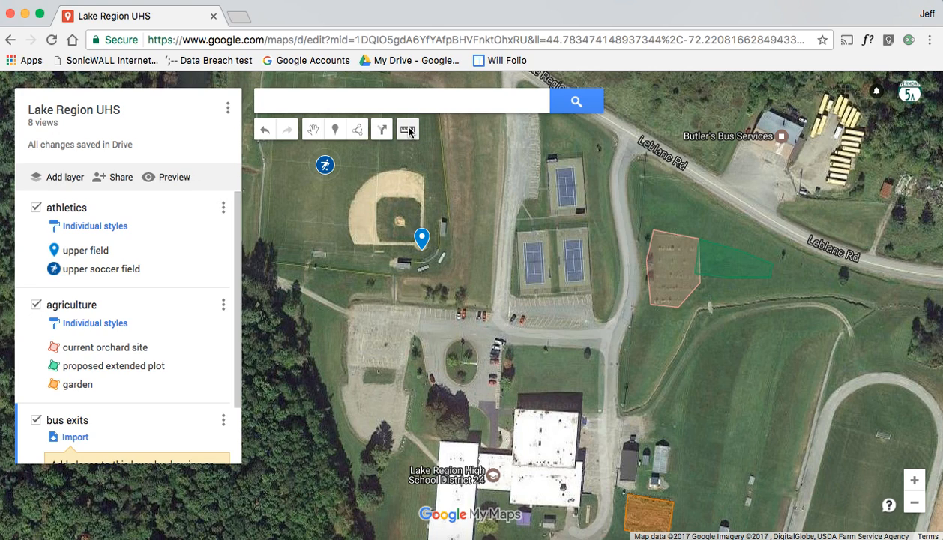
pyautogui.click(770, 150)
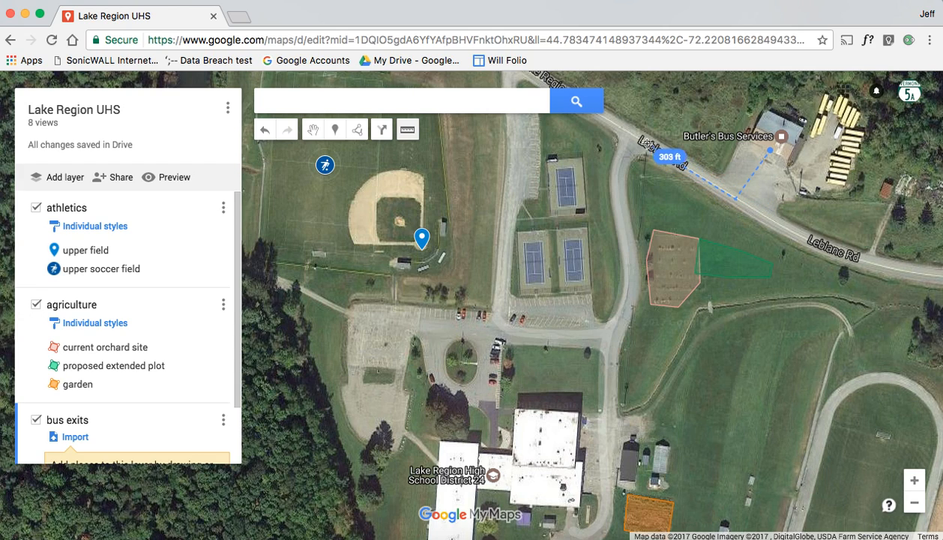
pyautogui.click(627, 132)
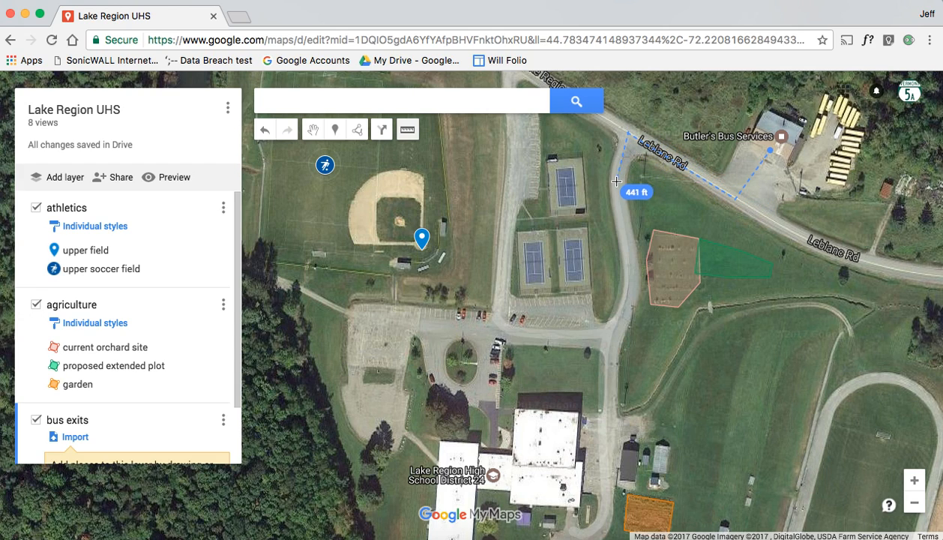
pyautogui.click(614, 180)
pyautogui.click(631, 257)
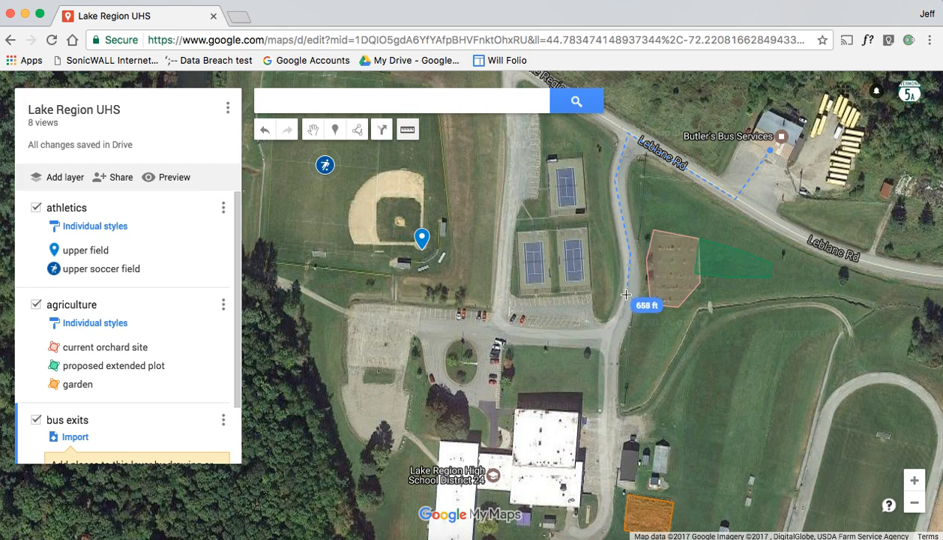
pyautogui.click(625, 310)
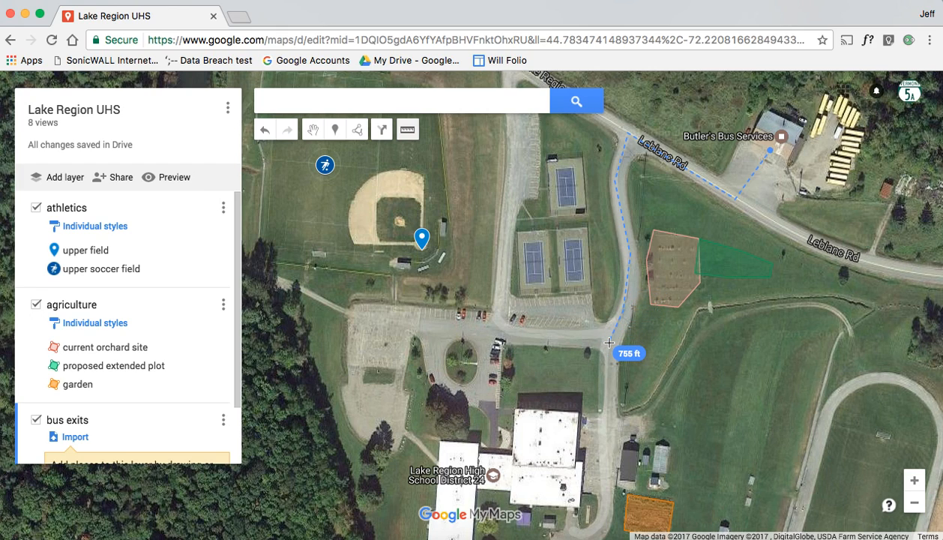
pyautogui.click(608, 342)
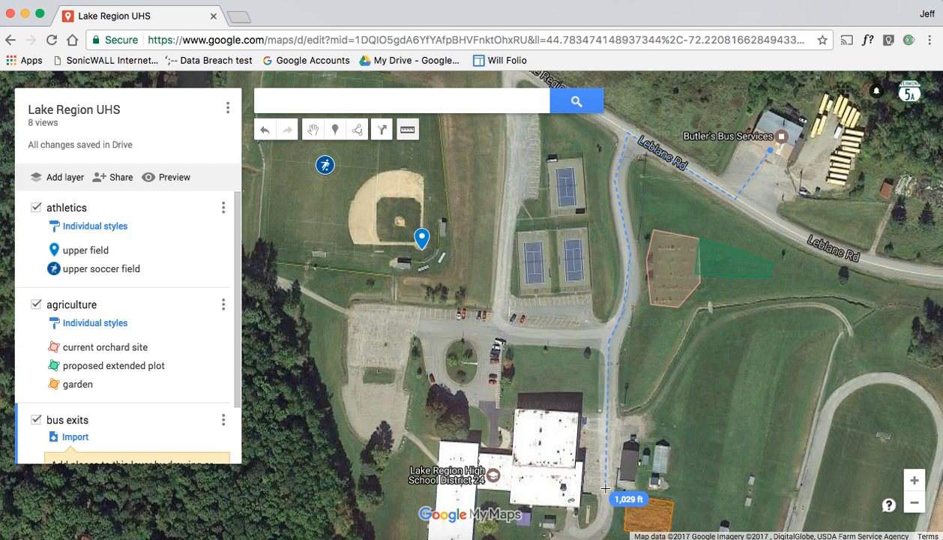
pyautogui.doubleClick(605, 488)
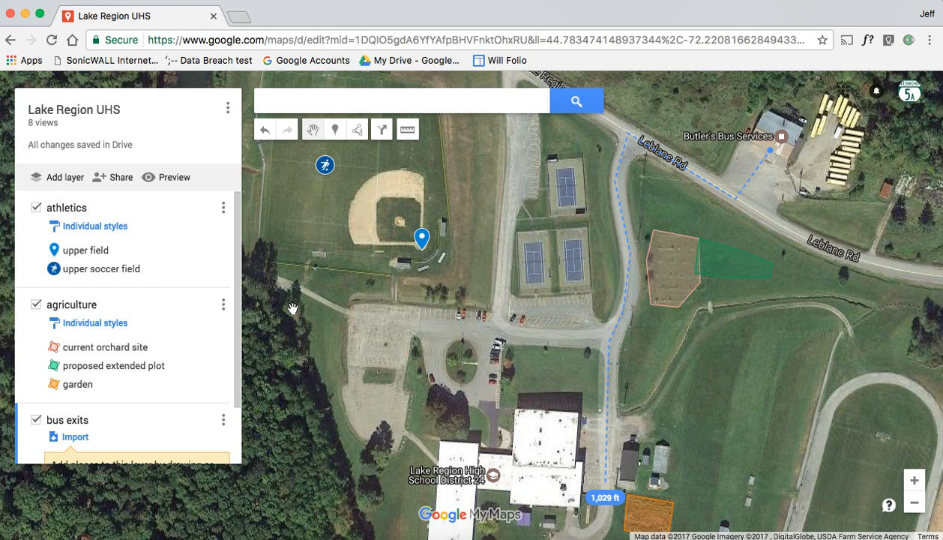
# Review the map's sharing link and access settings, then close them without changing anything.
pyautogui.click(117, 179)
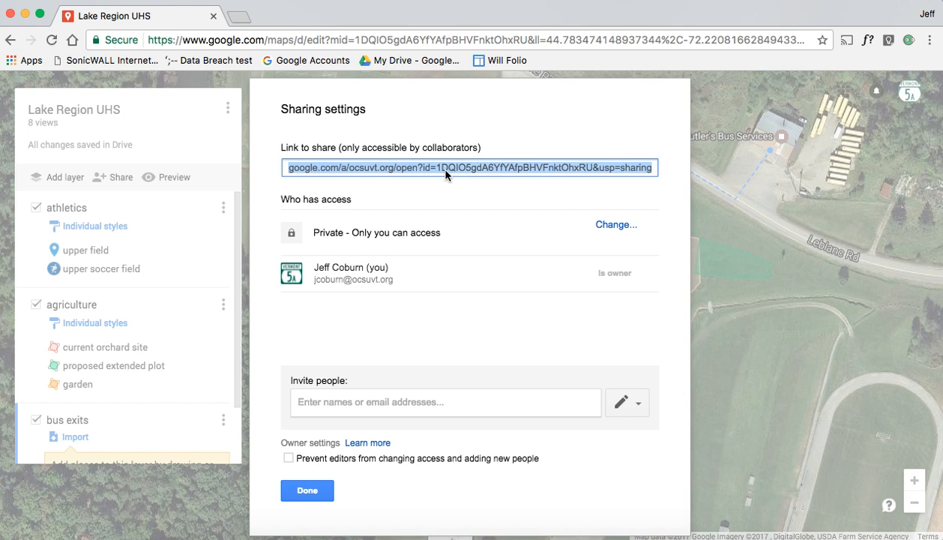
pyautogui.click(305, 491)
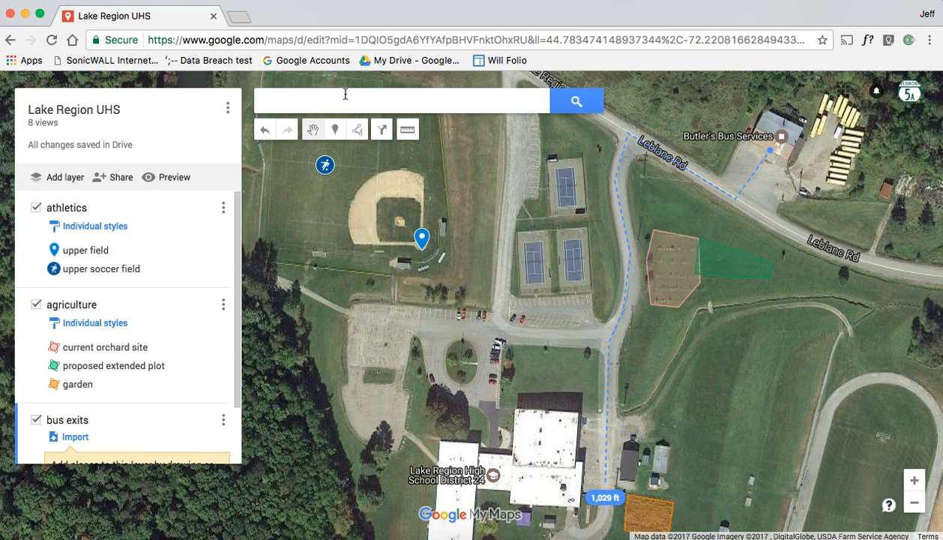
# Go to the My Maps home page at mymaps.google.com and open the owned map called Untitled map.
pyautogui.click(293, 42)
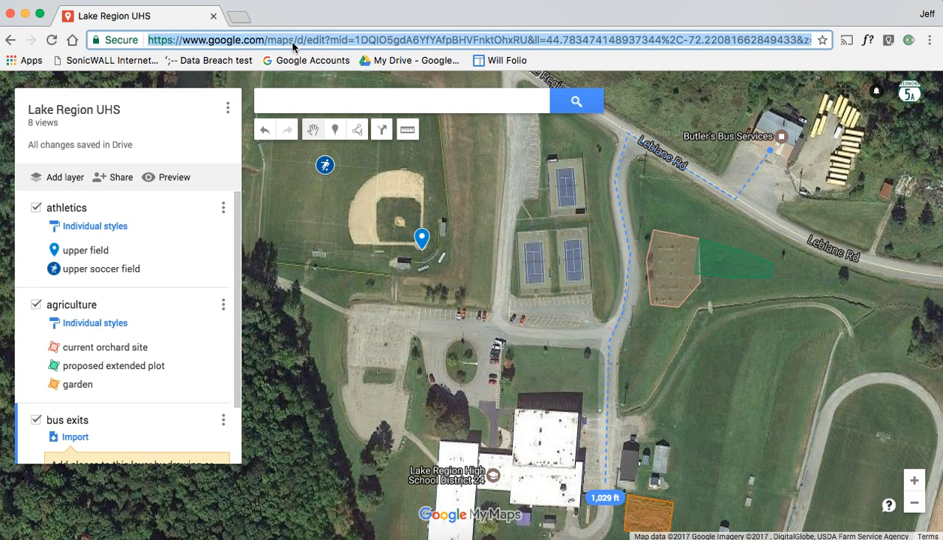
pyautogui.write('my')
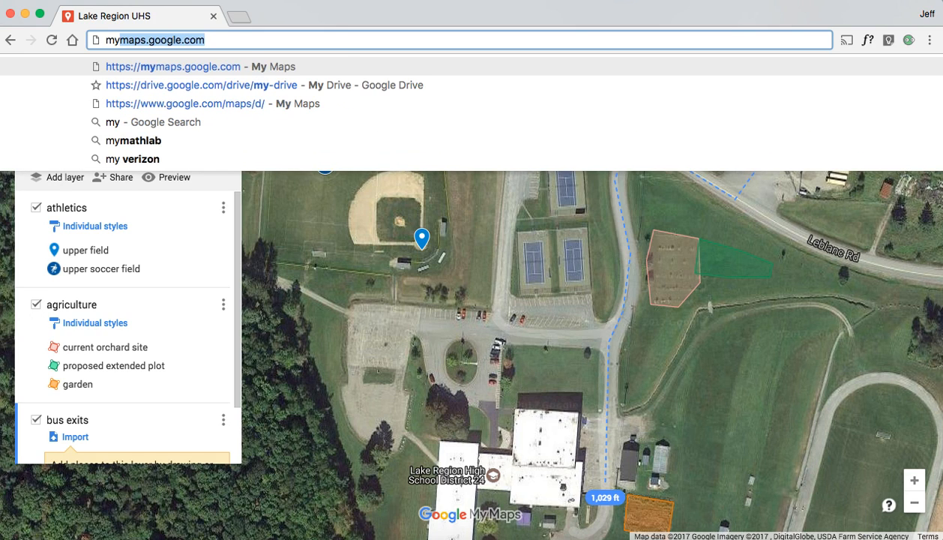
pyautogui.press('Return')
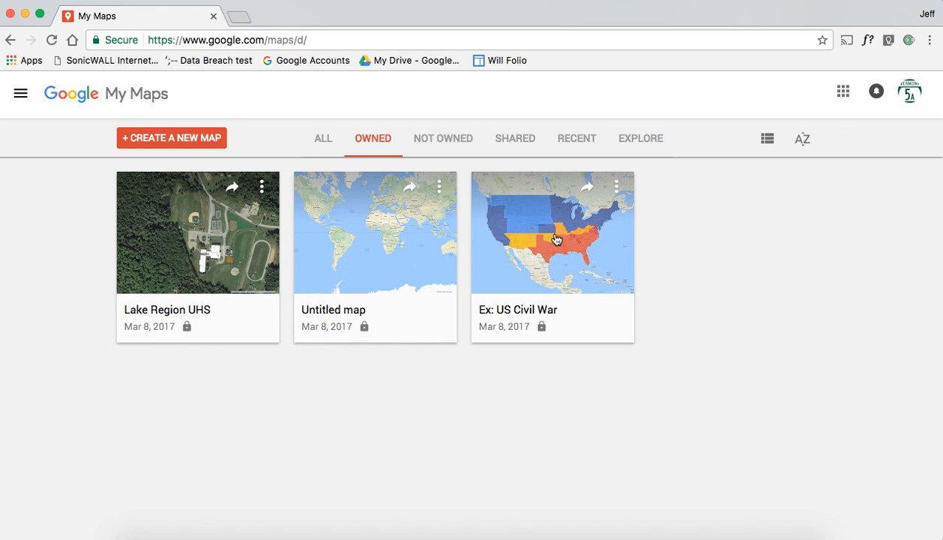
pyautogui.click(351, 245)
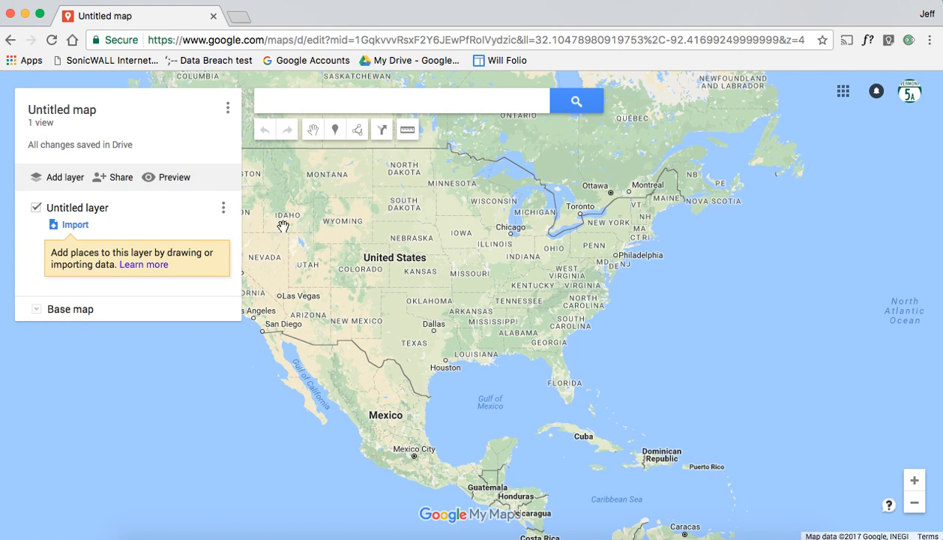
# Search the untitled map for "orleans vt".
pyautogui.click(377, 101)
pyautogui.write('orleans vt')
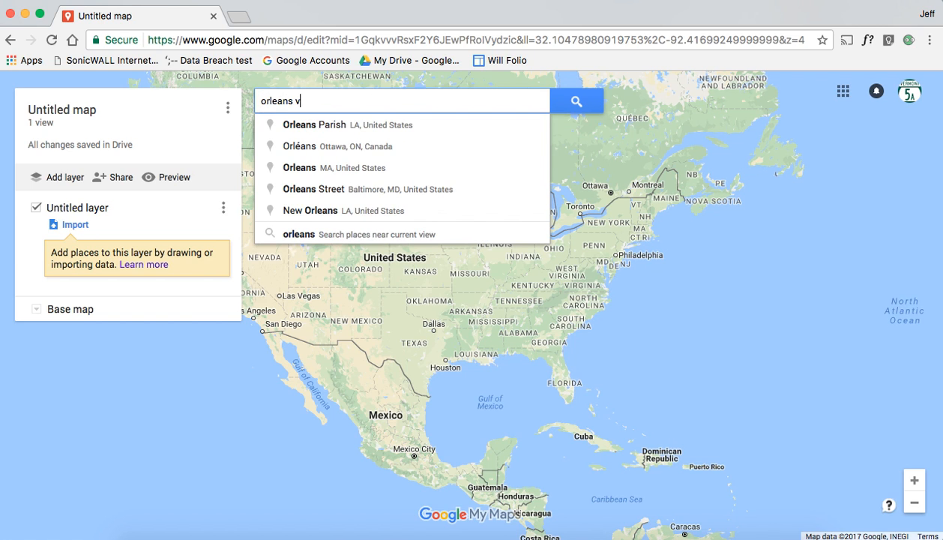